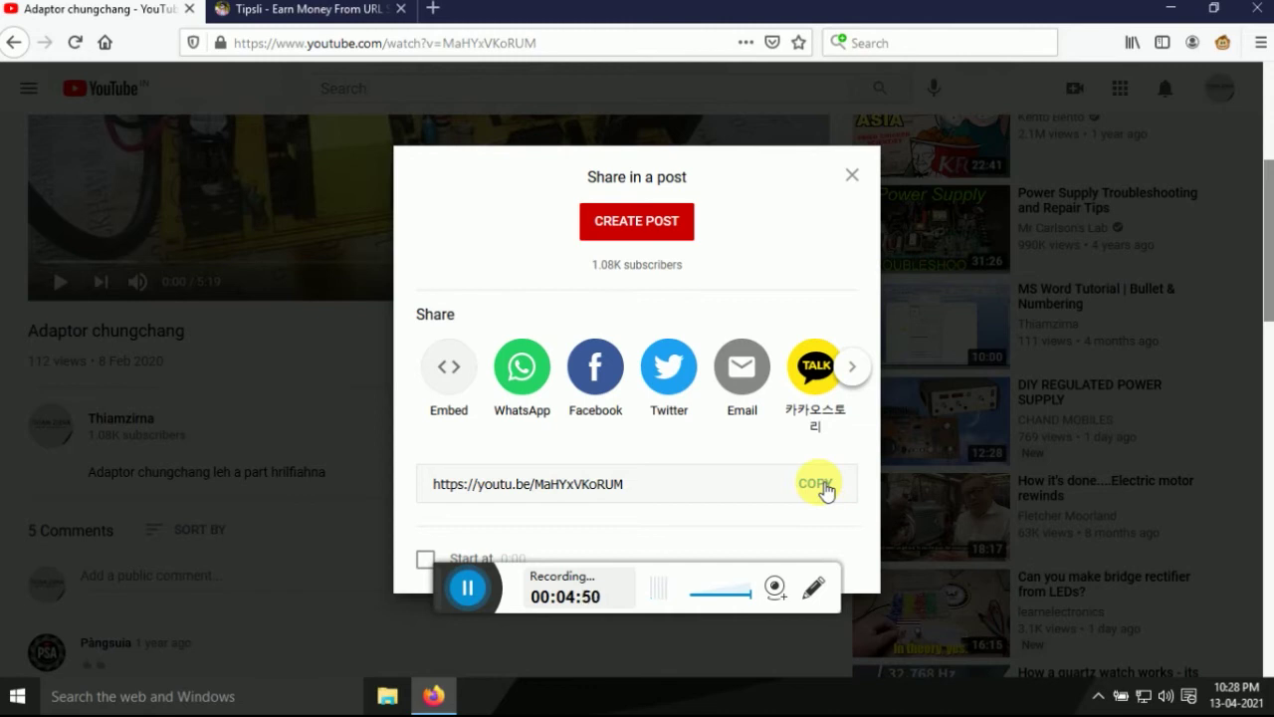
- Copy the share link of the "Adaptor chungchang" YouTube video and switch to the Tipsli site
left_click(822, 484)
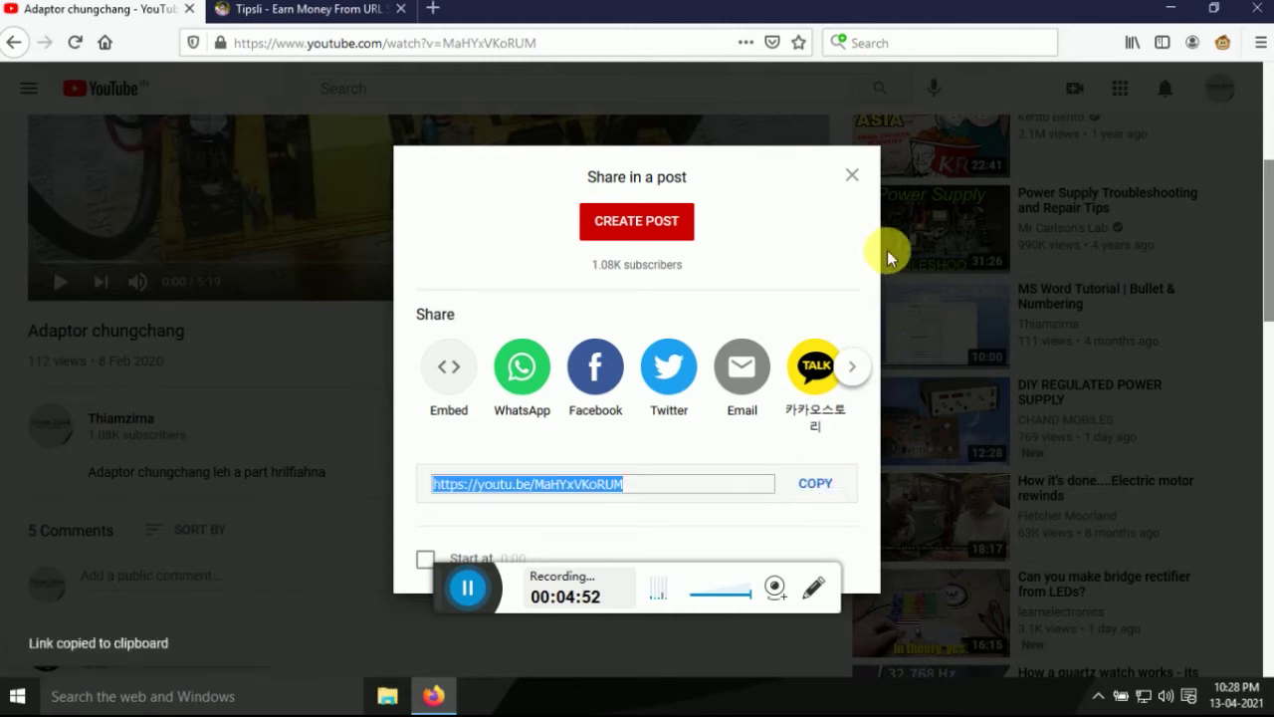
left_click(854, 176)
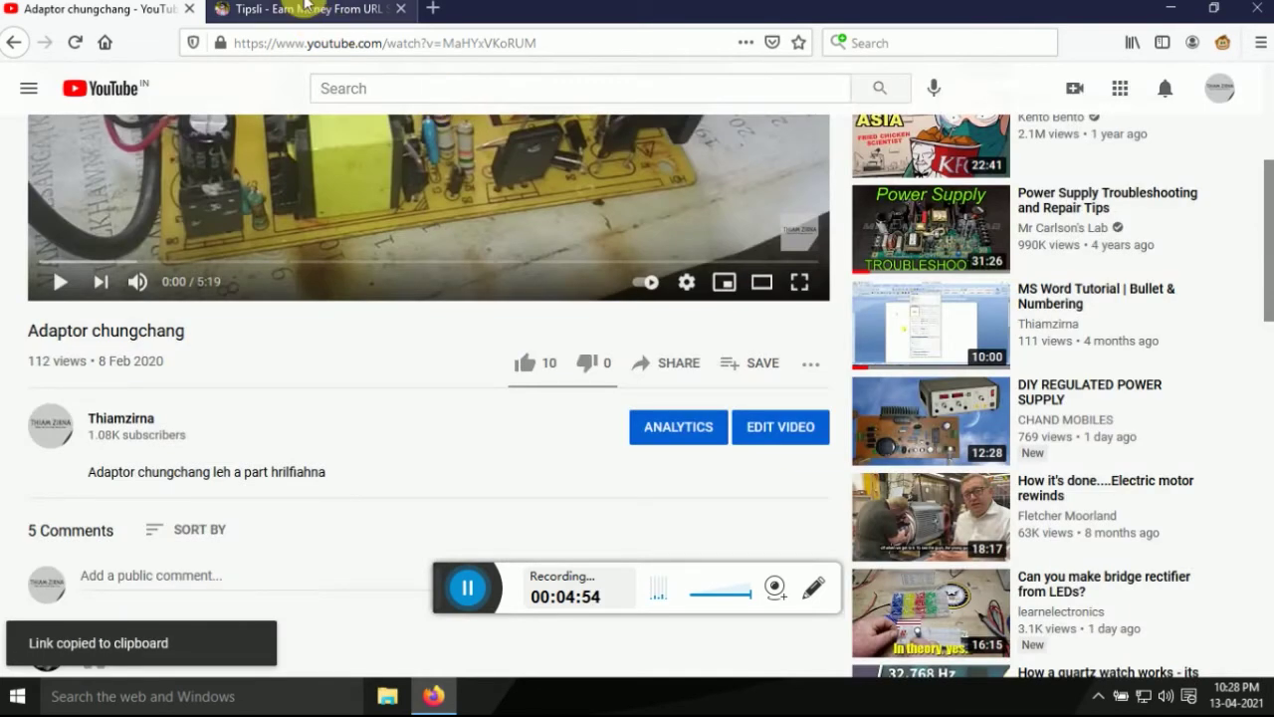
left_click(307, 9)
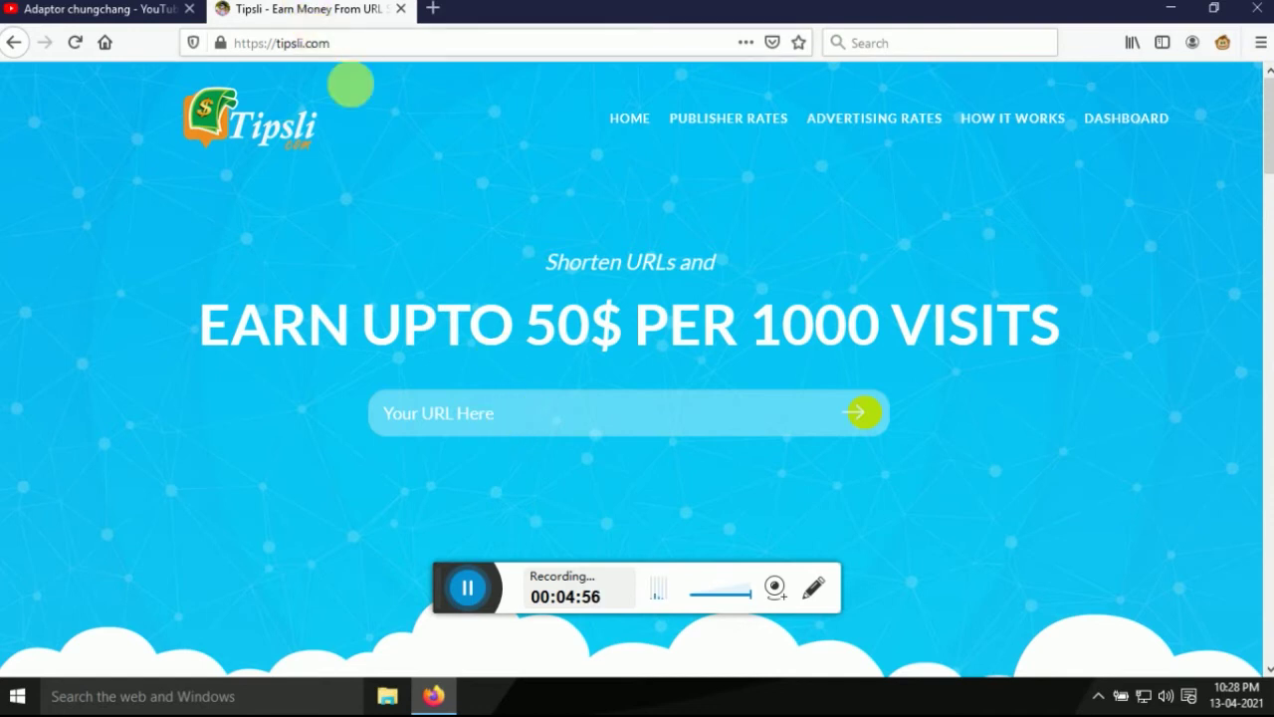
left_click(415, 431)
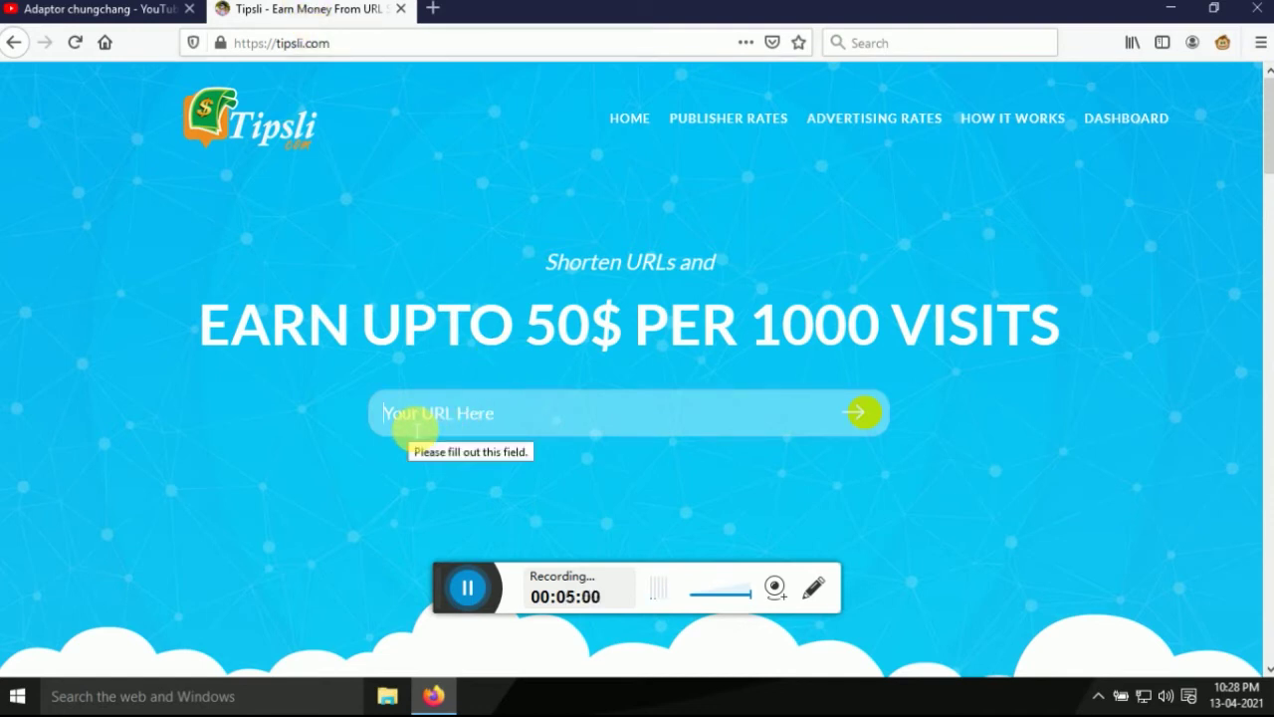
key("ctrl+v")
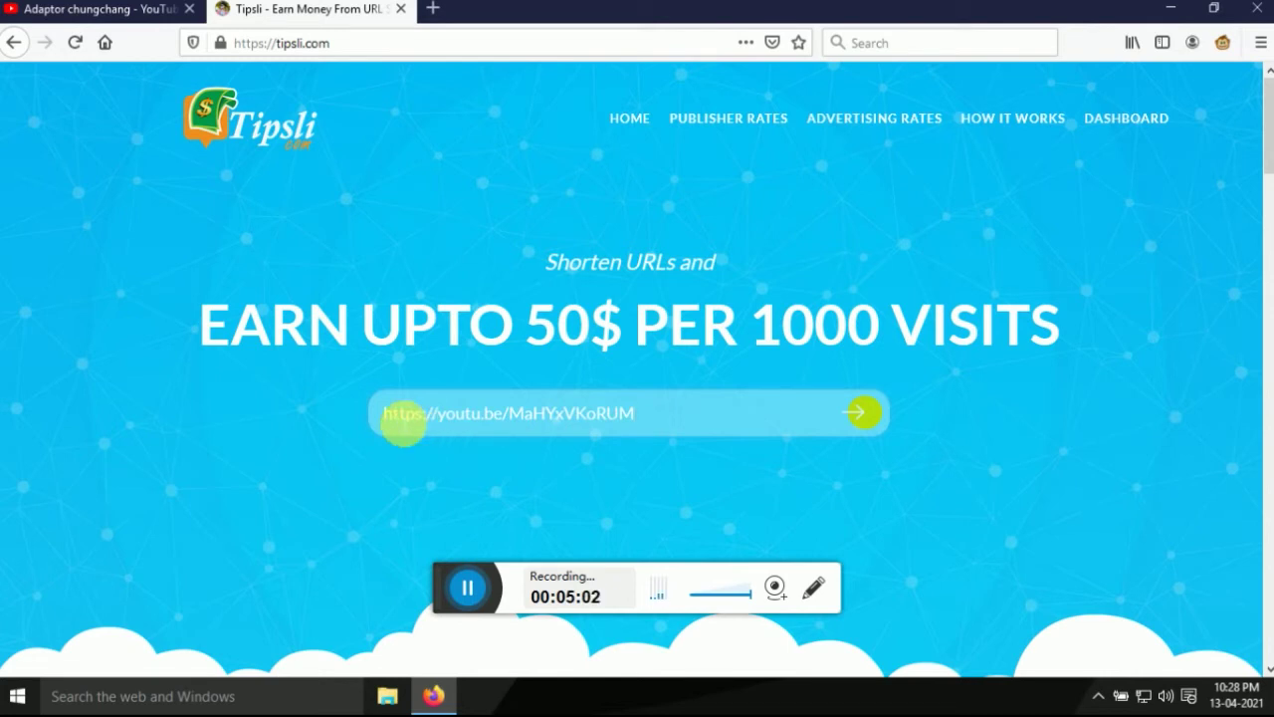
left_click(864, 418)
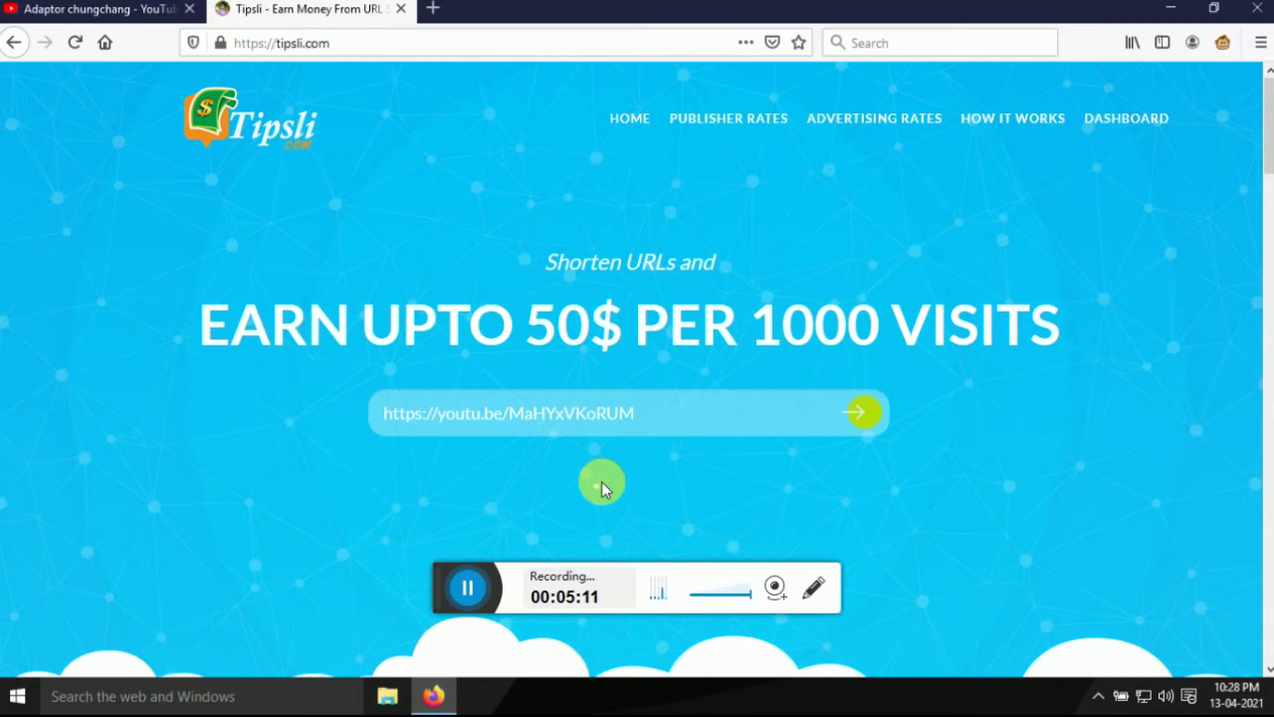
left_click(322, 407)
left_click(289, 423)
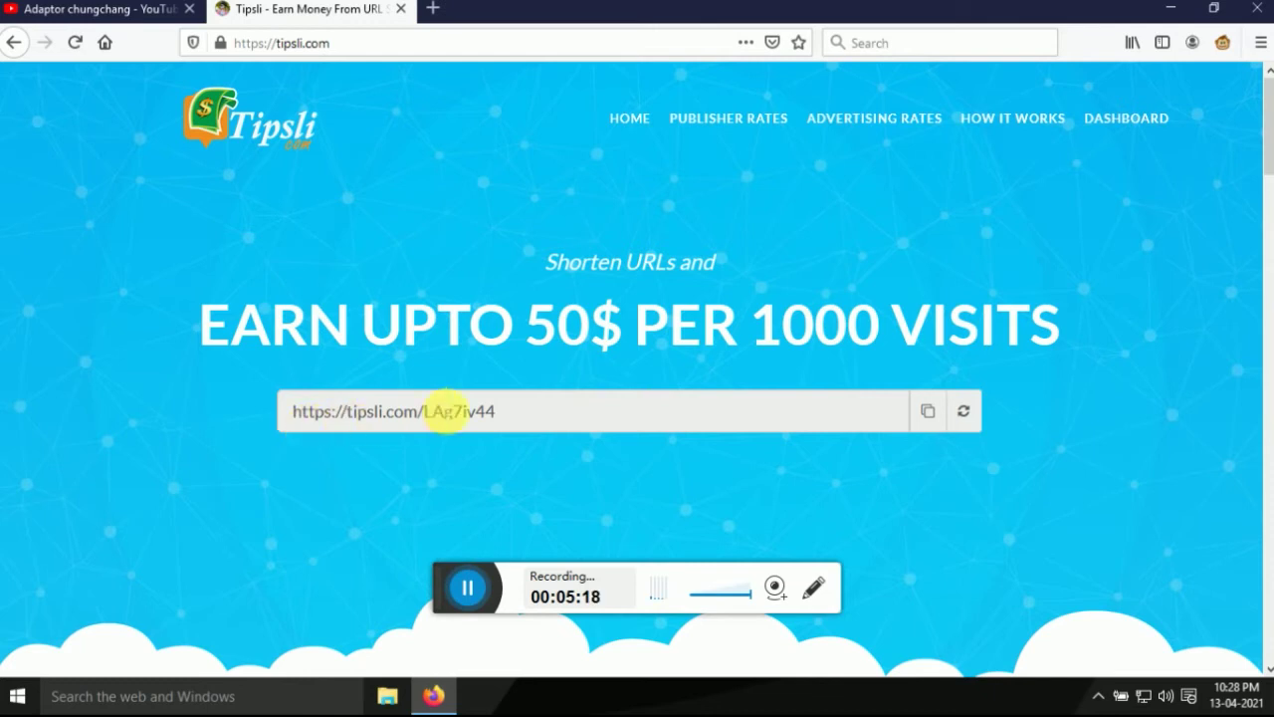
left_click(929, 412)
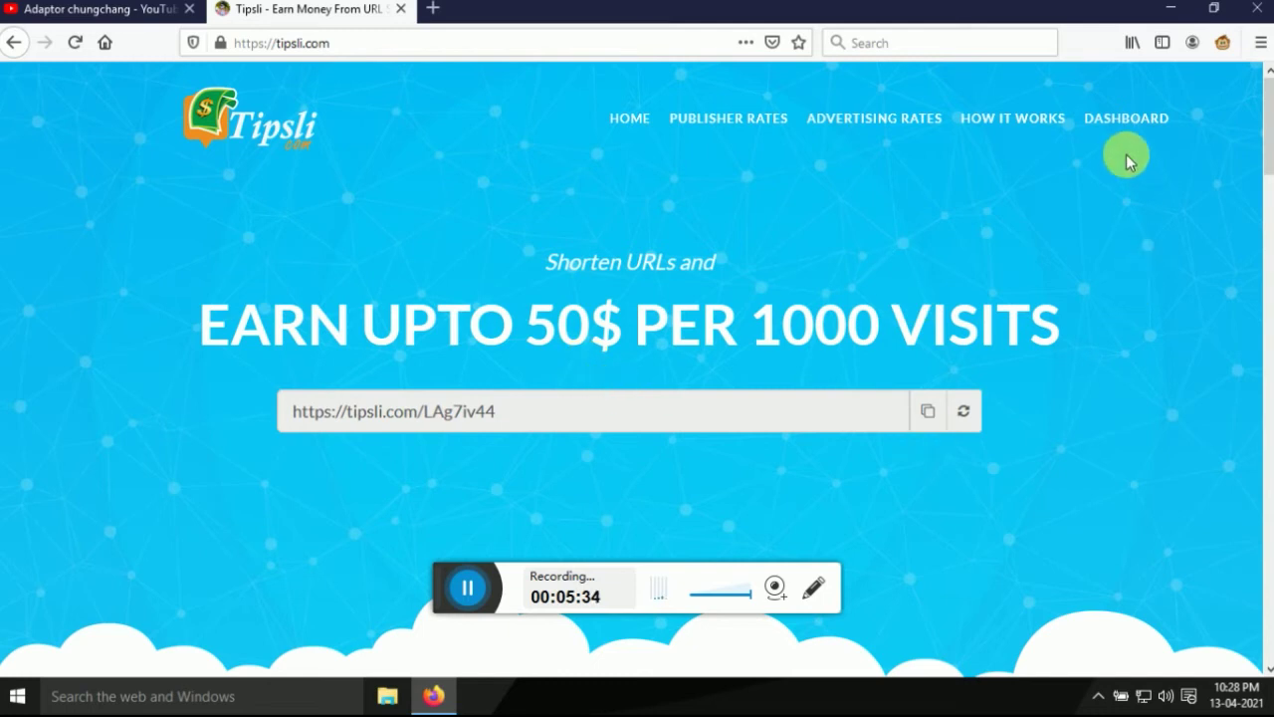
- Open the member dashboard and display the list of all shortened links
left_click(1125, 122)
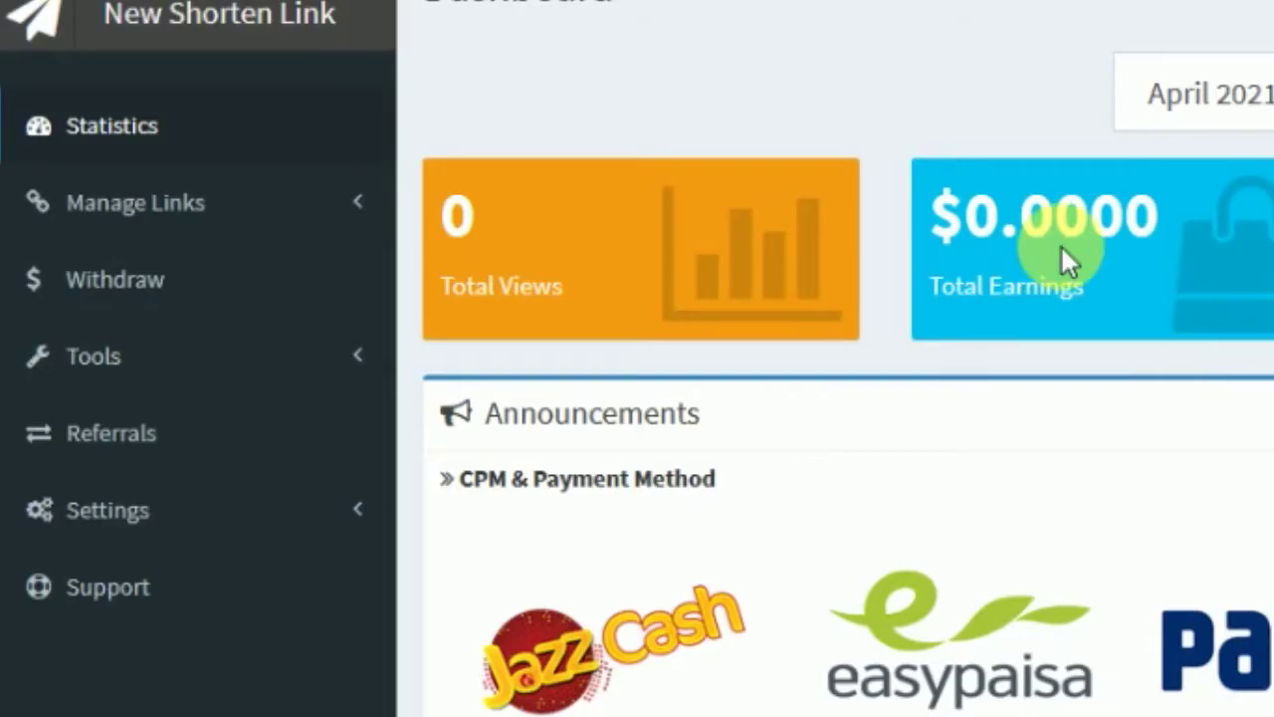
left_click(149, 221)
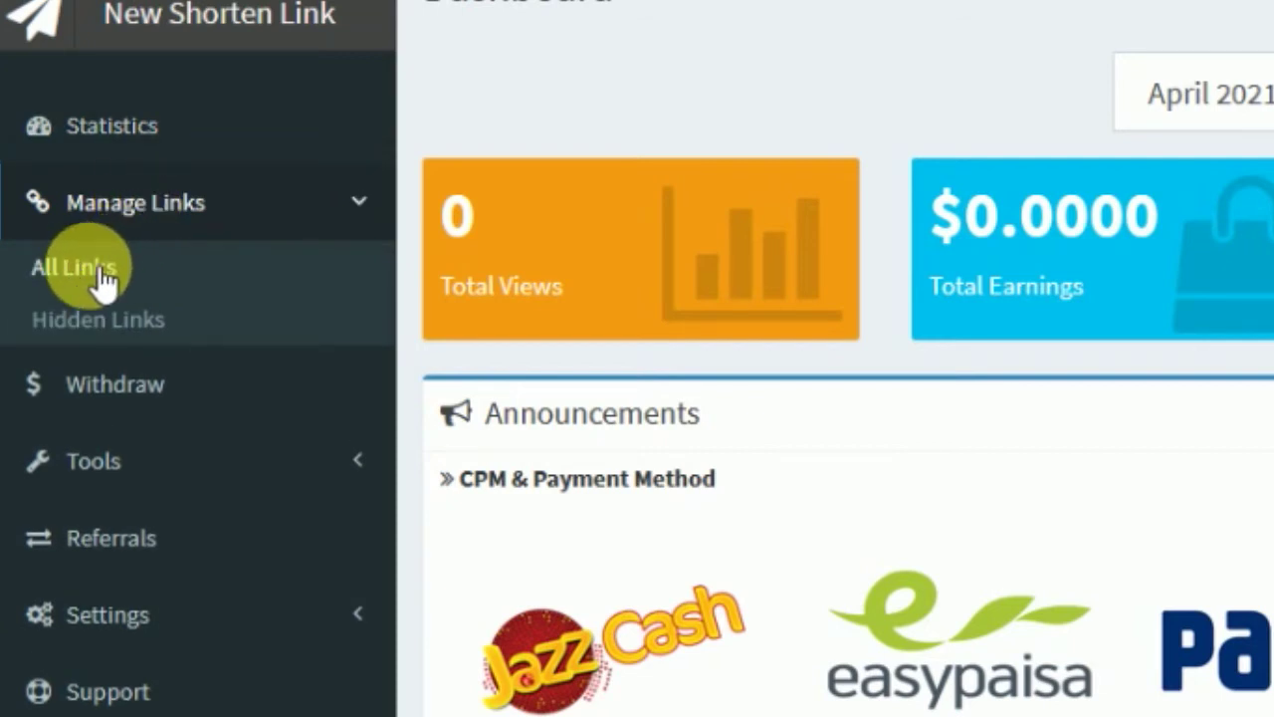
left_click(103, 273)
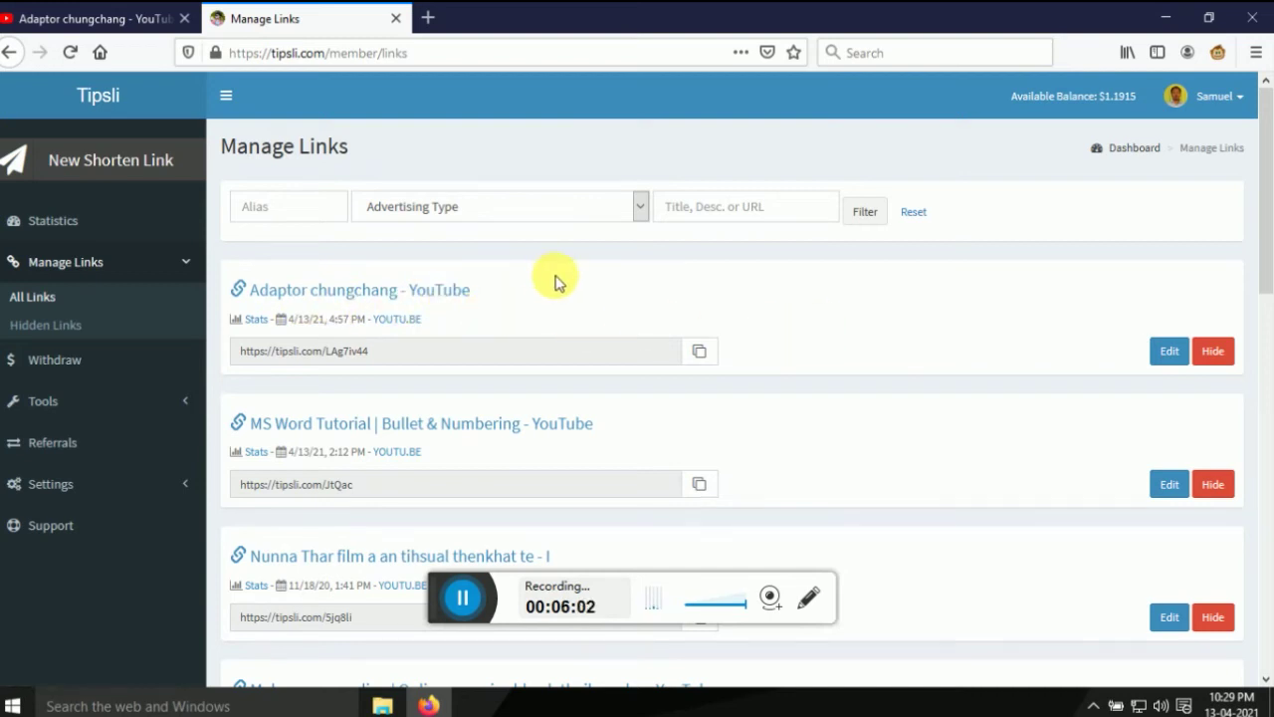
- Set the advertising type of the "Adaptor chungchang" link to Banner Advertisement and submit the change, dismissing the pop-up ads
left_click(1178, 356)
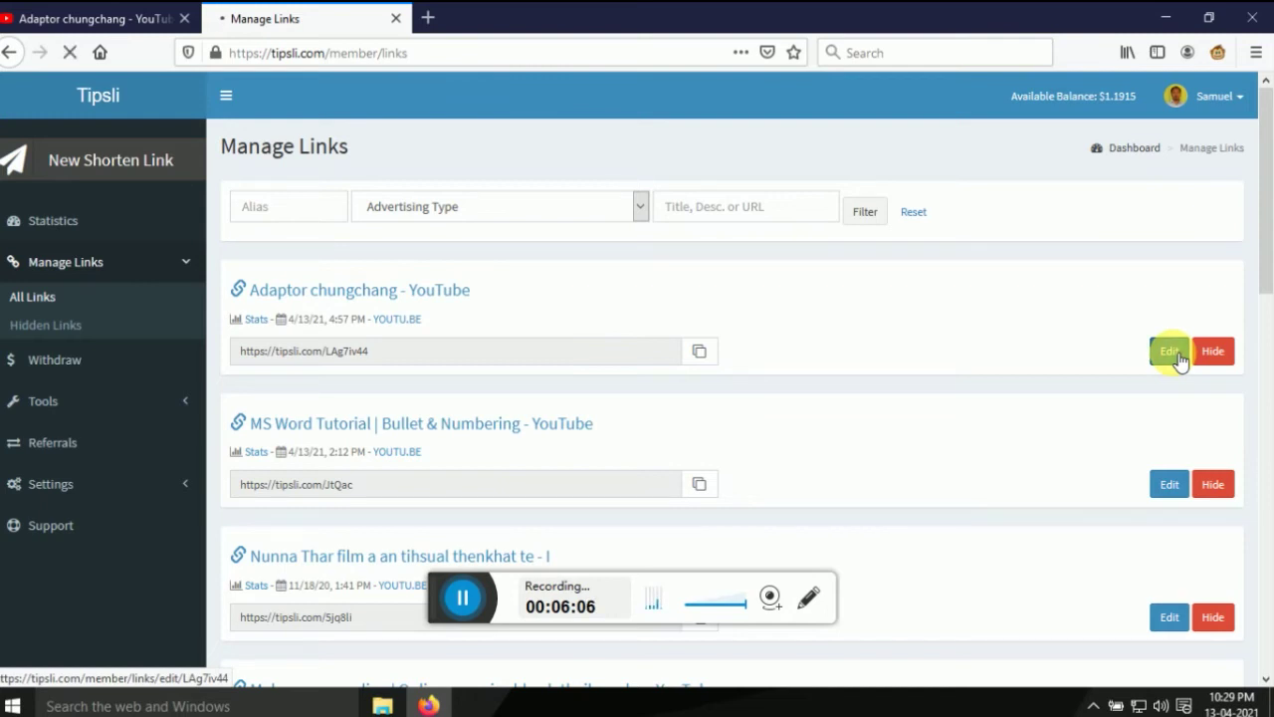
scroll(686, 379, "down", 2)
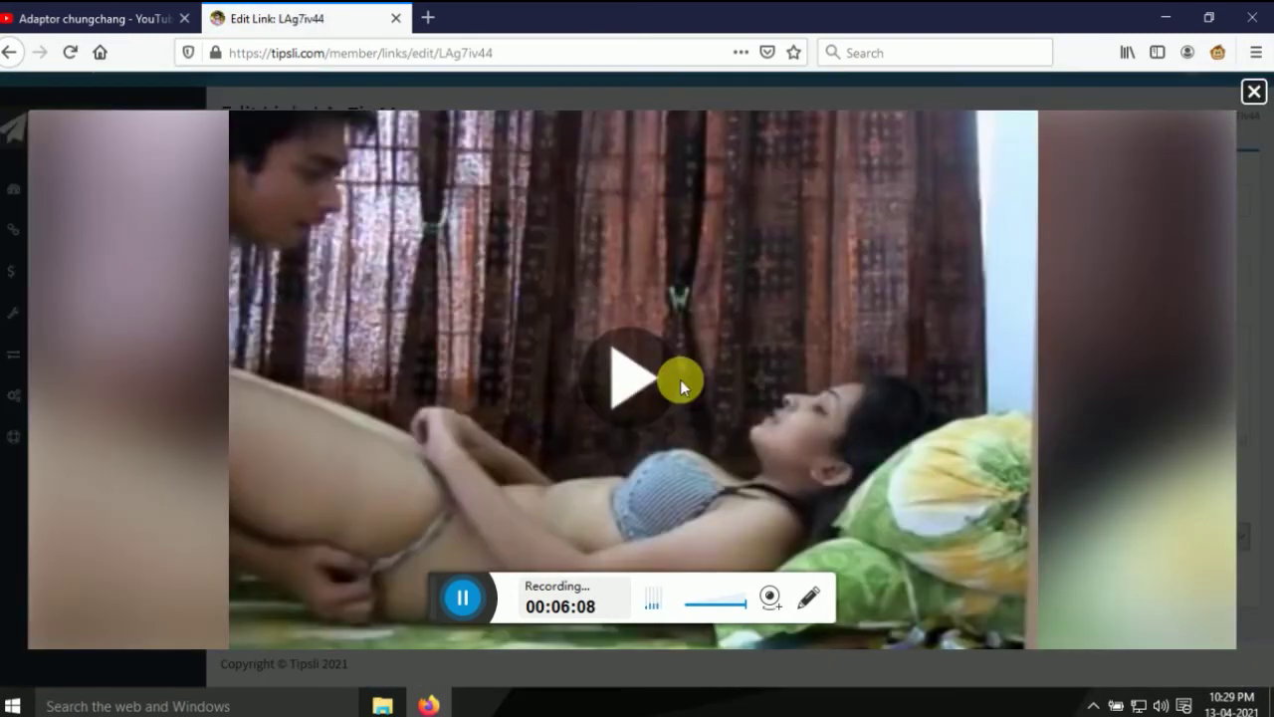
left_click(1254, 92)
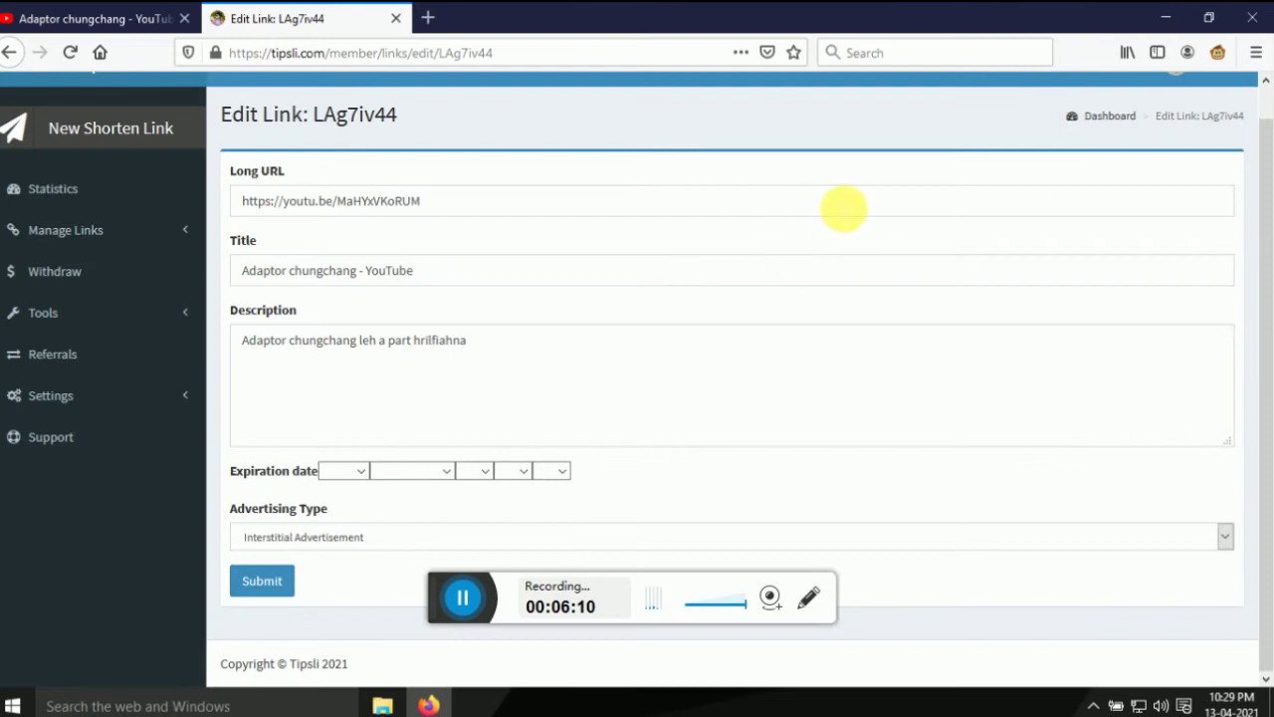
left_click(340, 546)
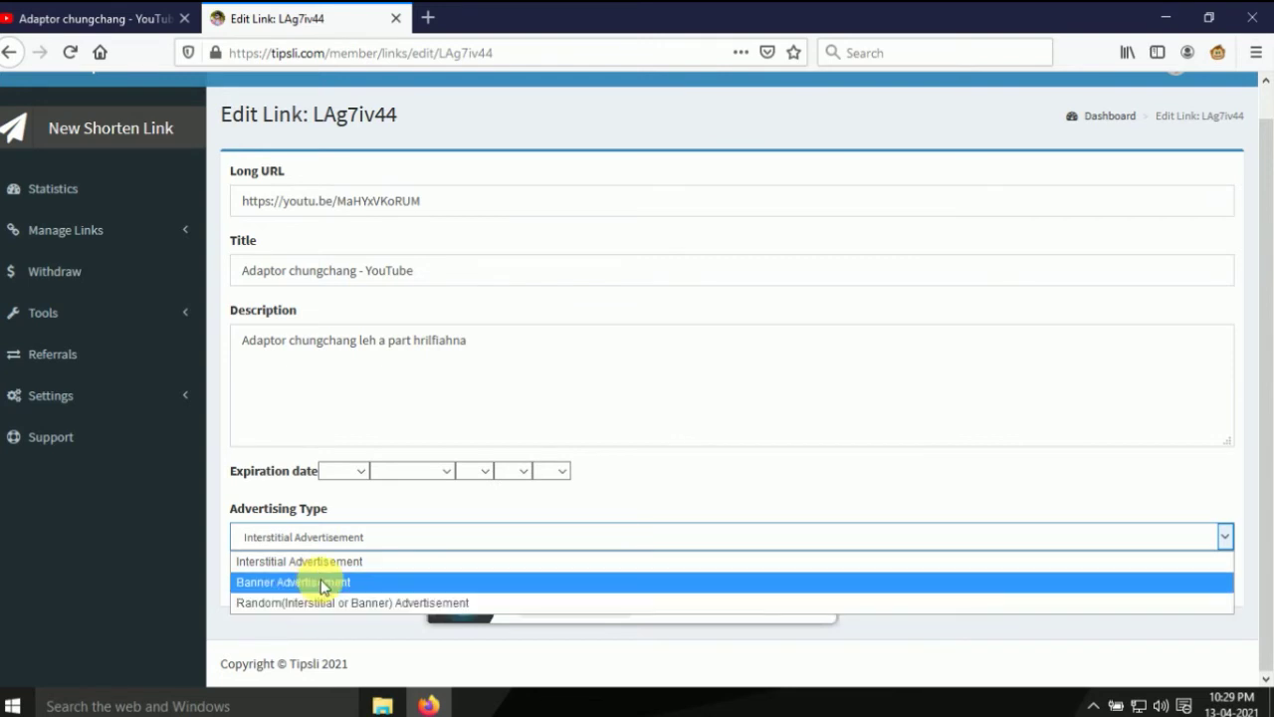
left_click(320, 582)
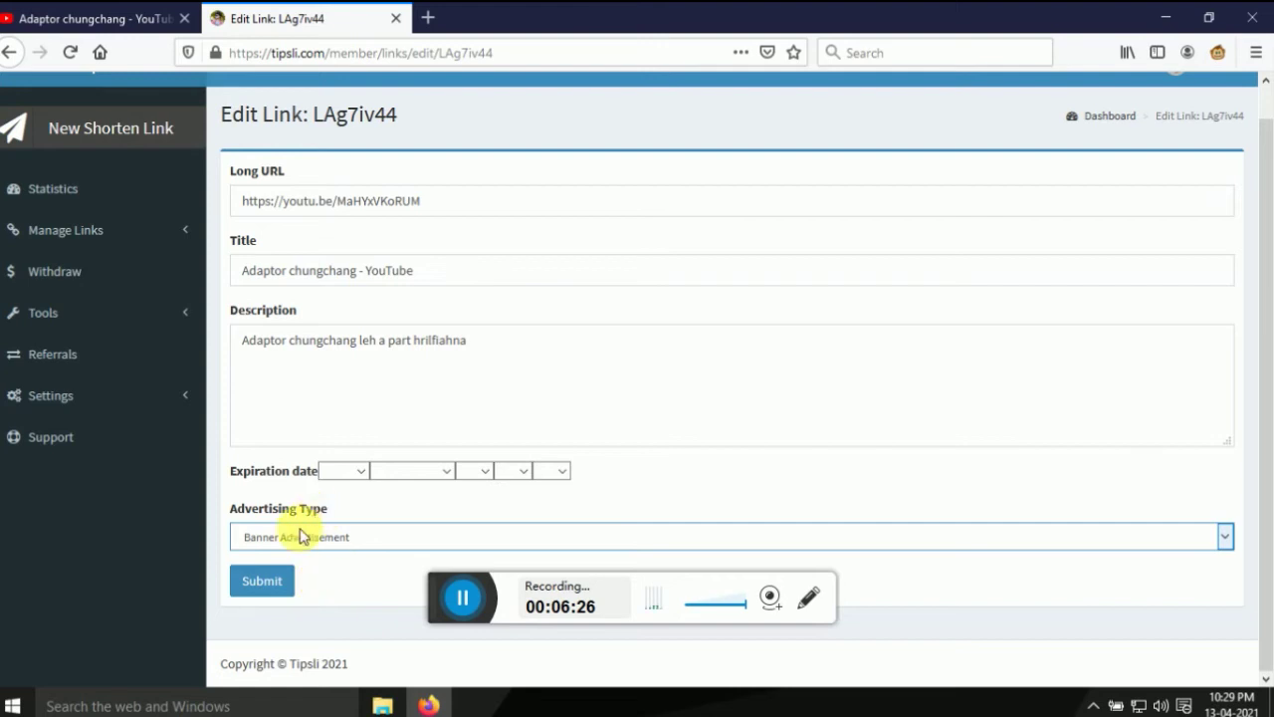
left_click(269, 593)
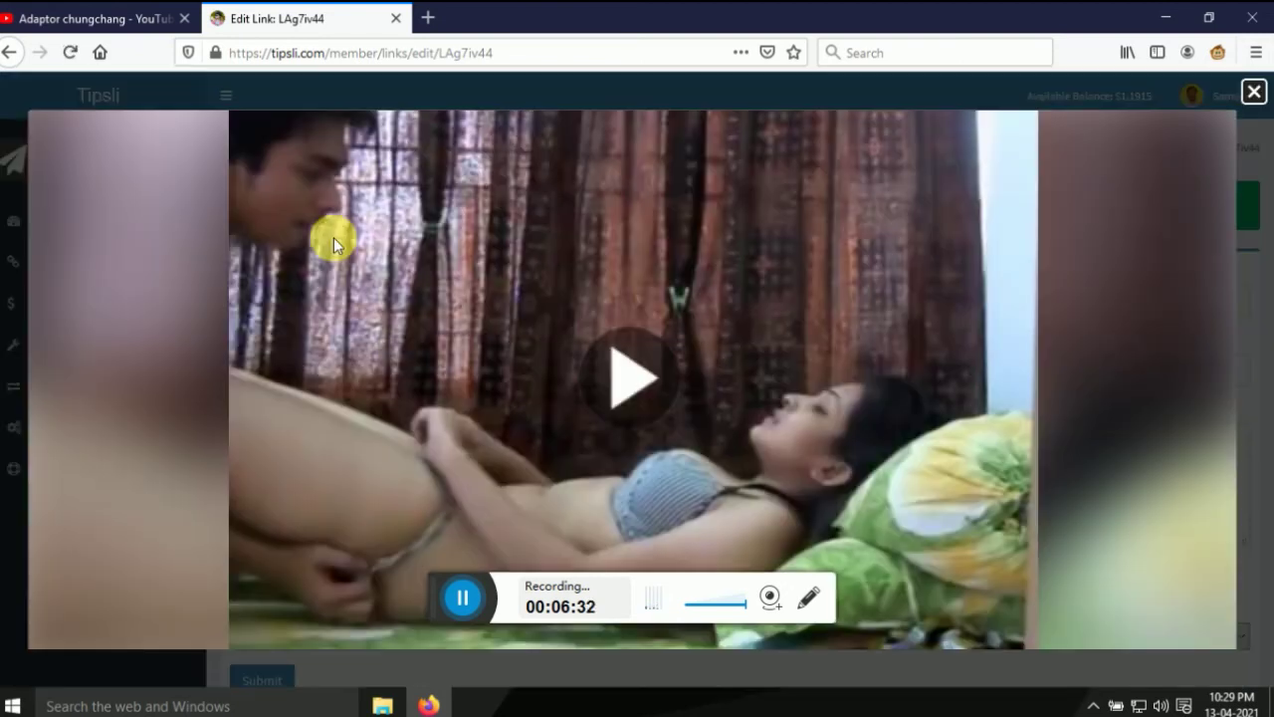
left_click(1253, 92)
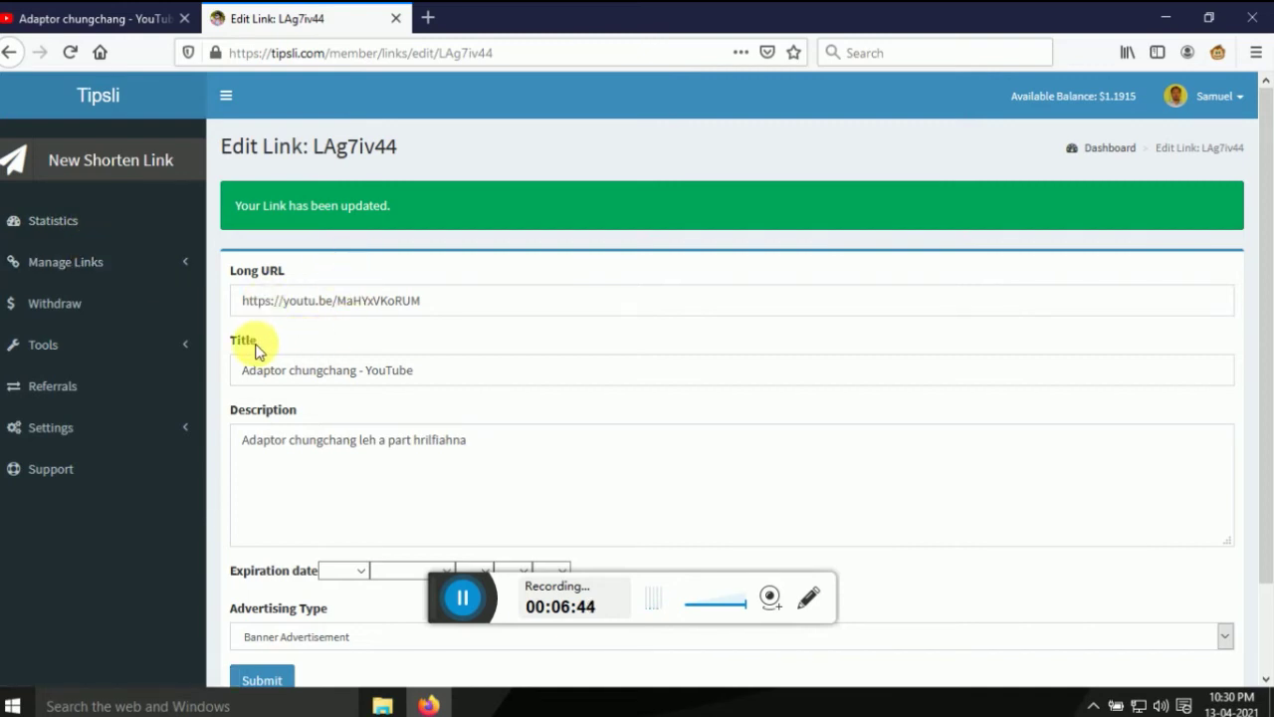
scroll(412, 418, "down", 2)
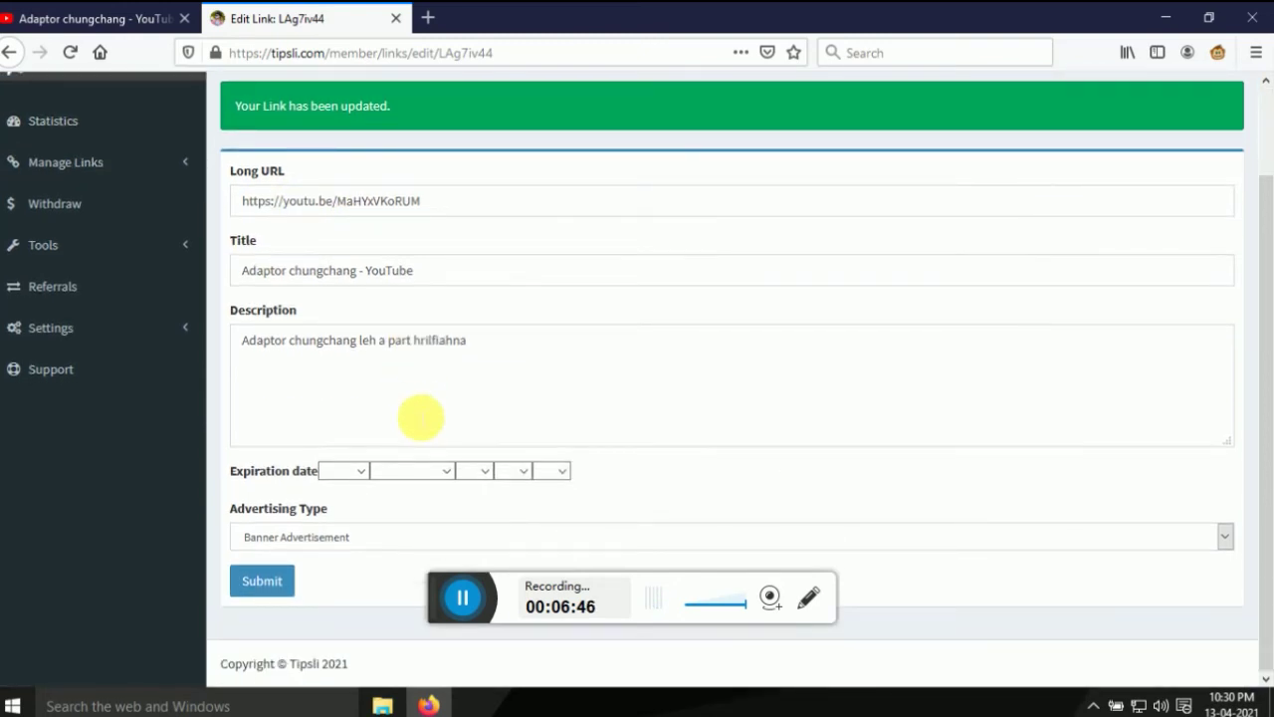
scroll(420, 418, "up", 2)
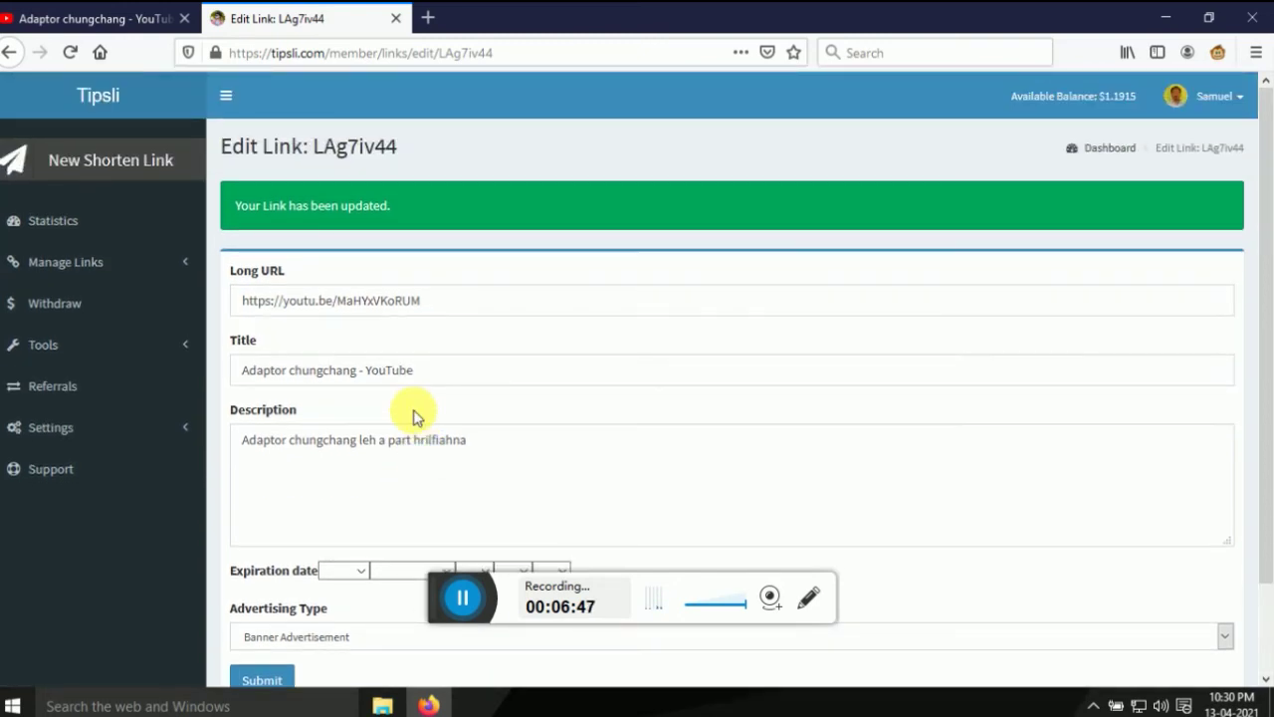
- View the link list and the dashboard statistics for April 2021, dismissing the pop-up ads
left_click(93, 266)
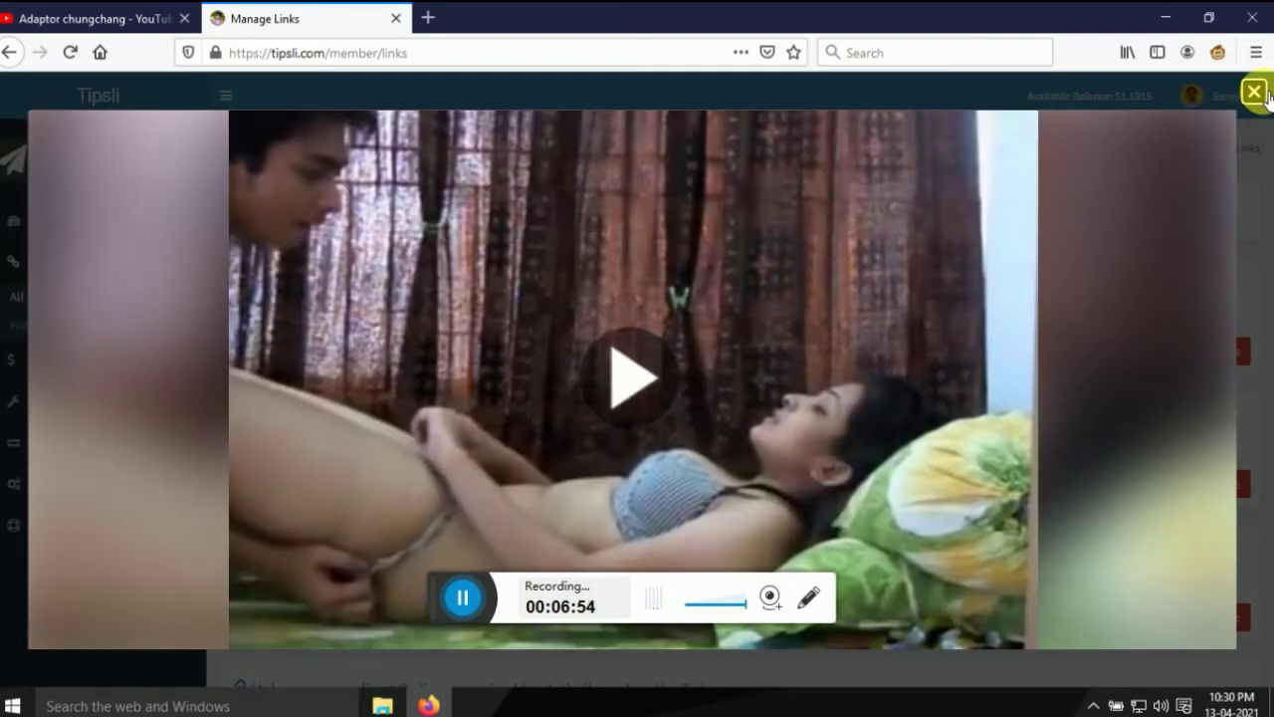
left_click(1254, 91)
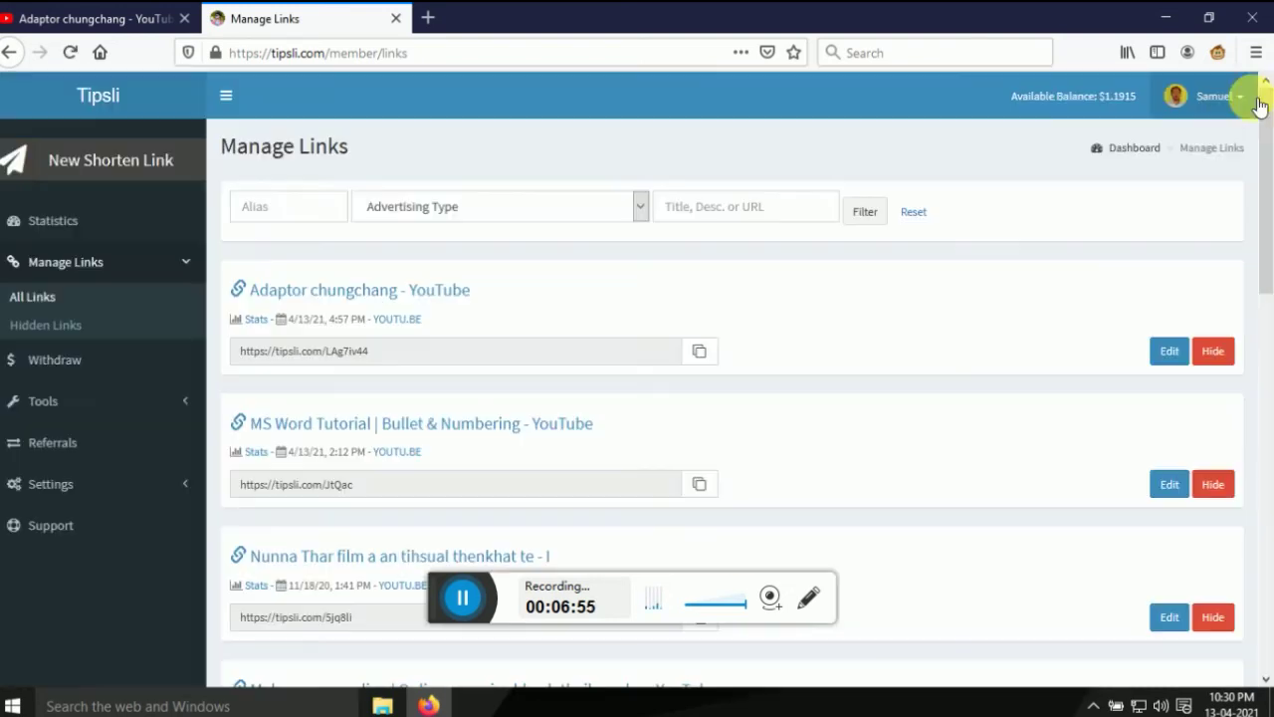
left_click(62, 220)
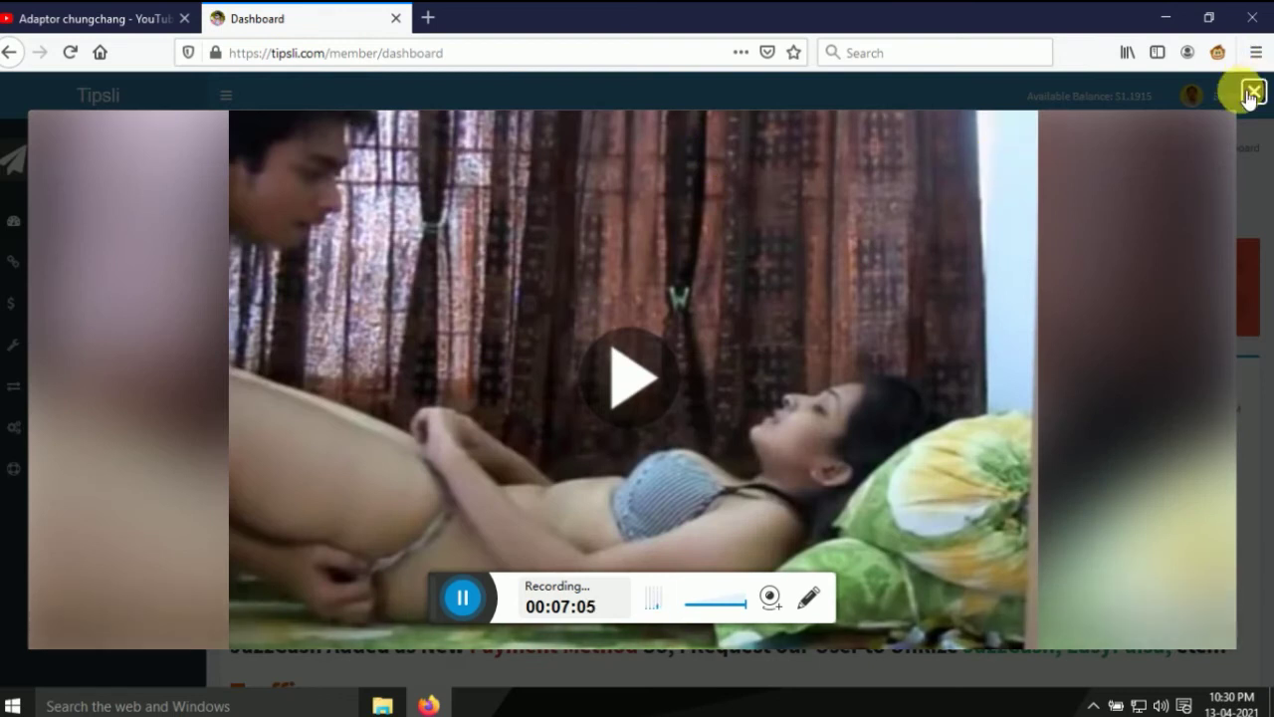
left_click(1251, 93)
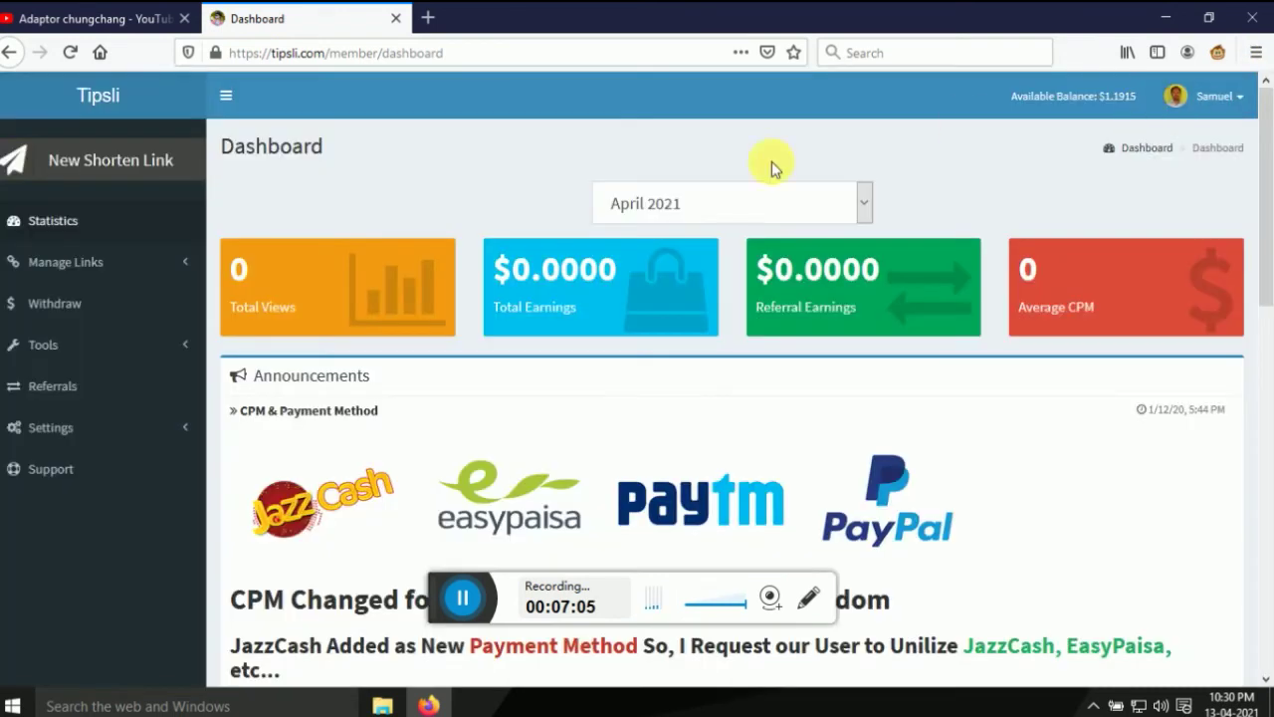
- Browse the list of all links and copy the short link of the "Adaptor chungchang" video
left_click(98, 271)
left_click(40, 298)
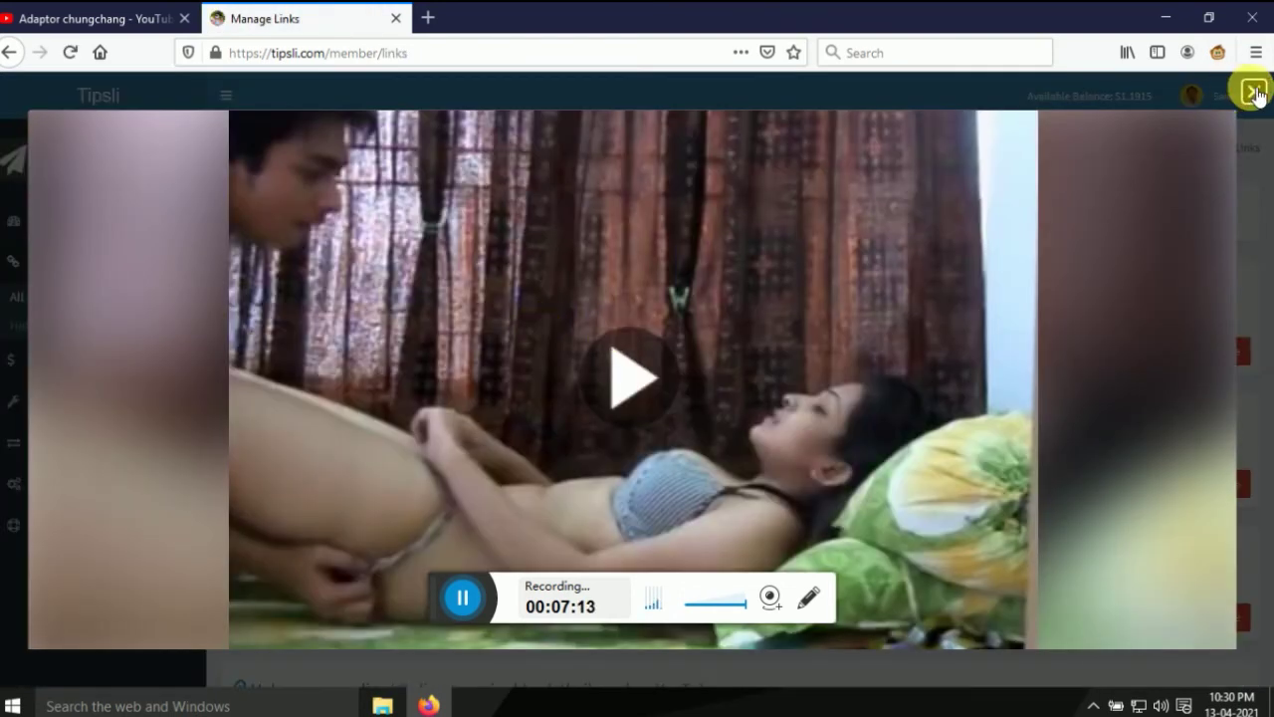
left_click(1253, 93)
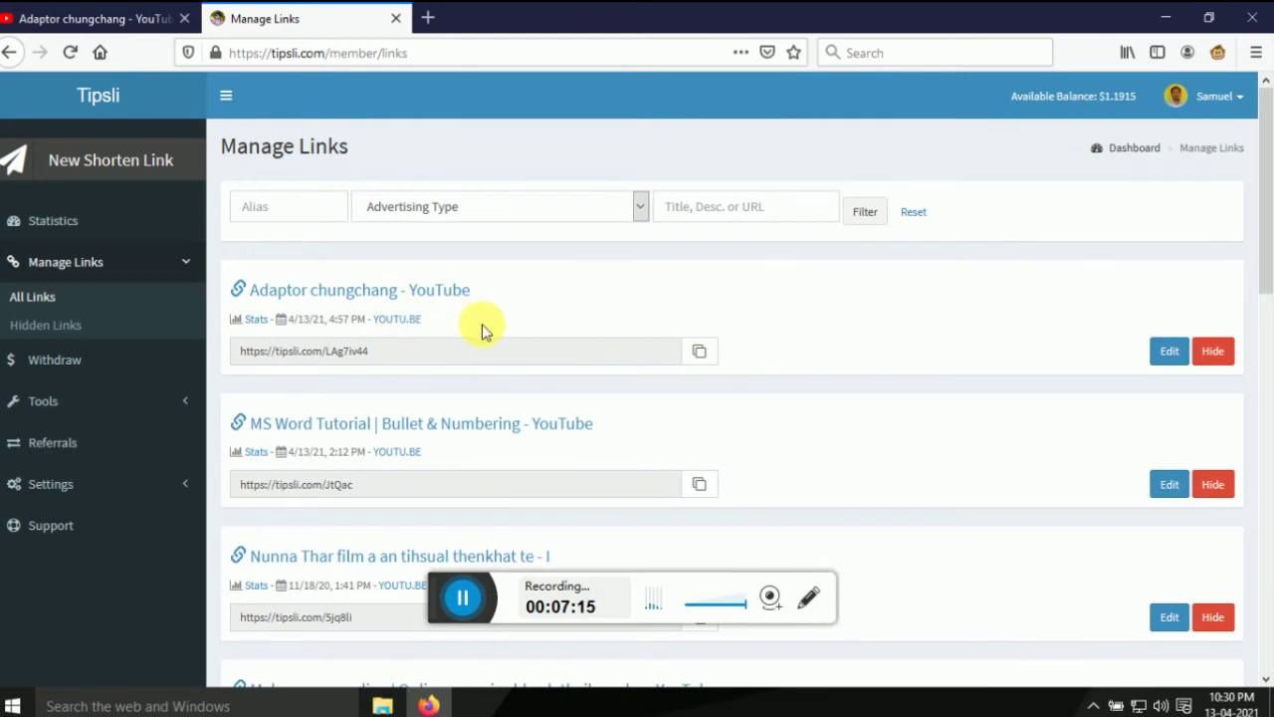
scroll(518, 399, "down", 6)
scroll(514, 443, "down", 2)
scroll(514, 440, "up", 8)
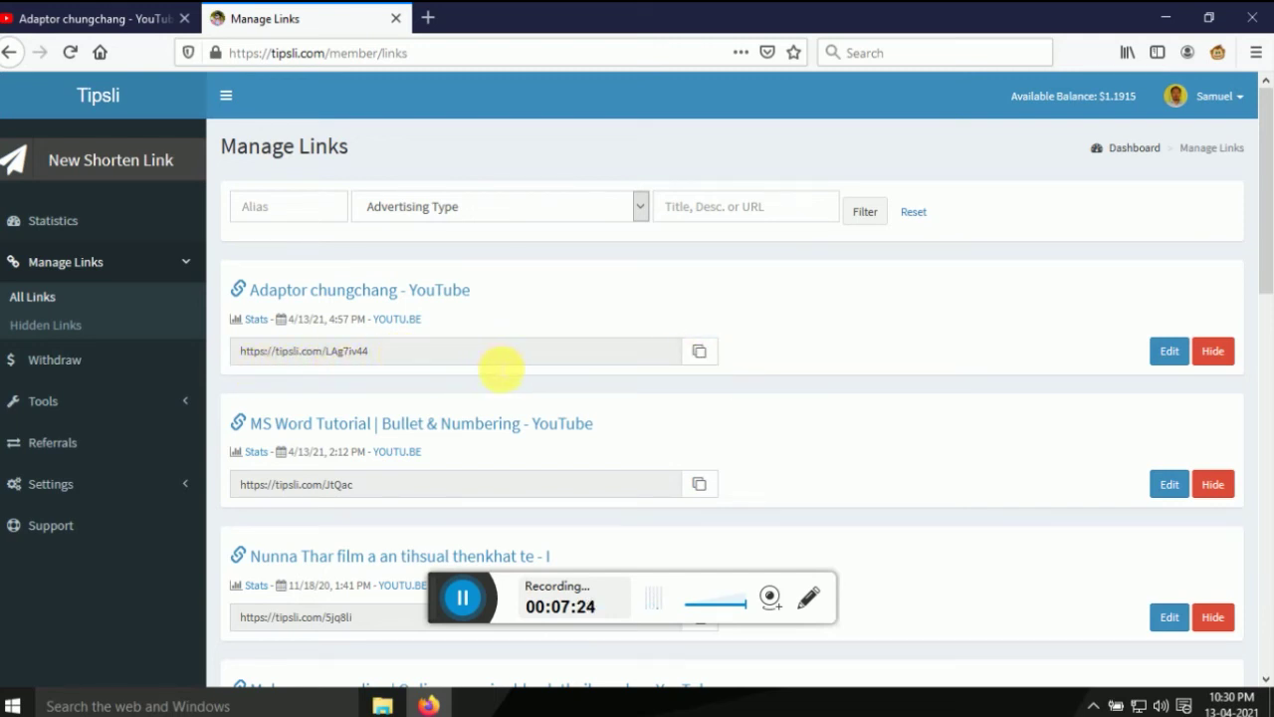
left_click(708, 356)
- Examine the publisher rates per country for banner, interstitial and popup ads, and return to the member dashboard
left_click(80, 221)
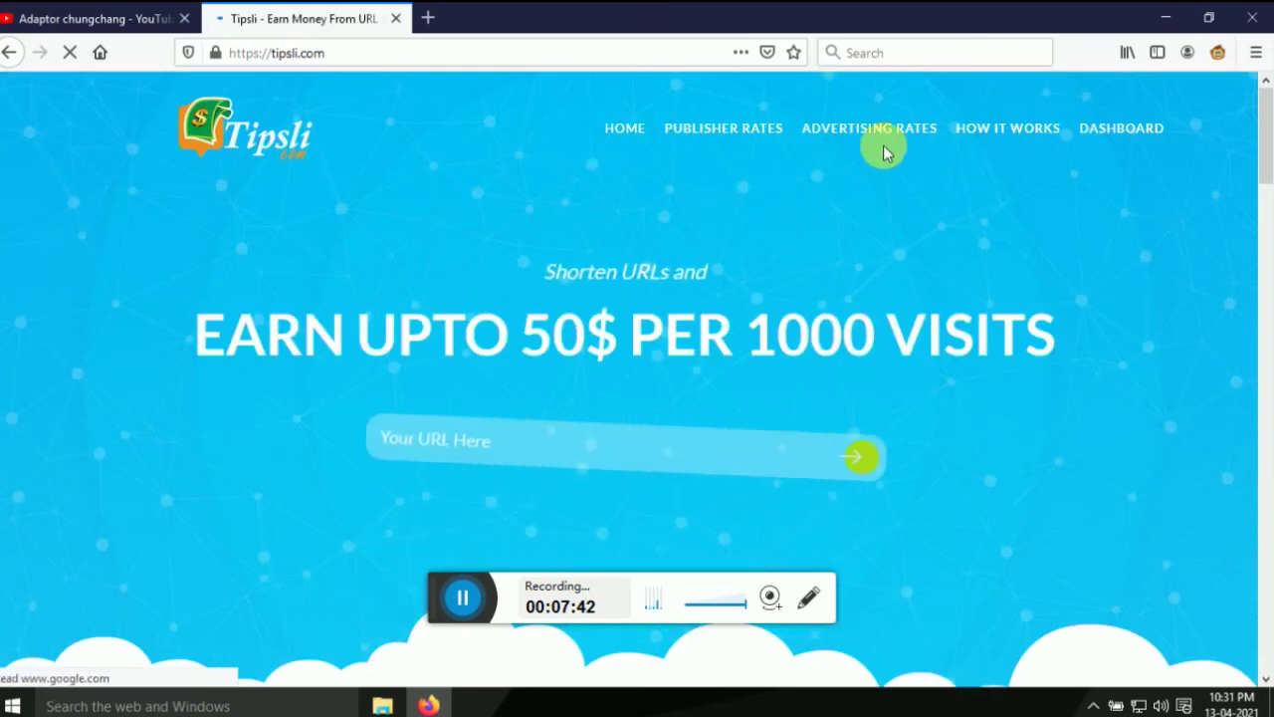
left_click(730, 134)
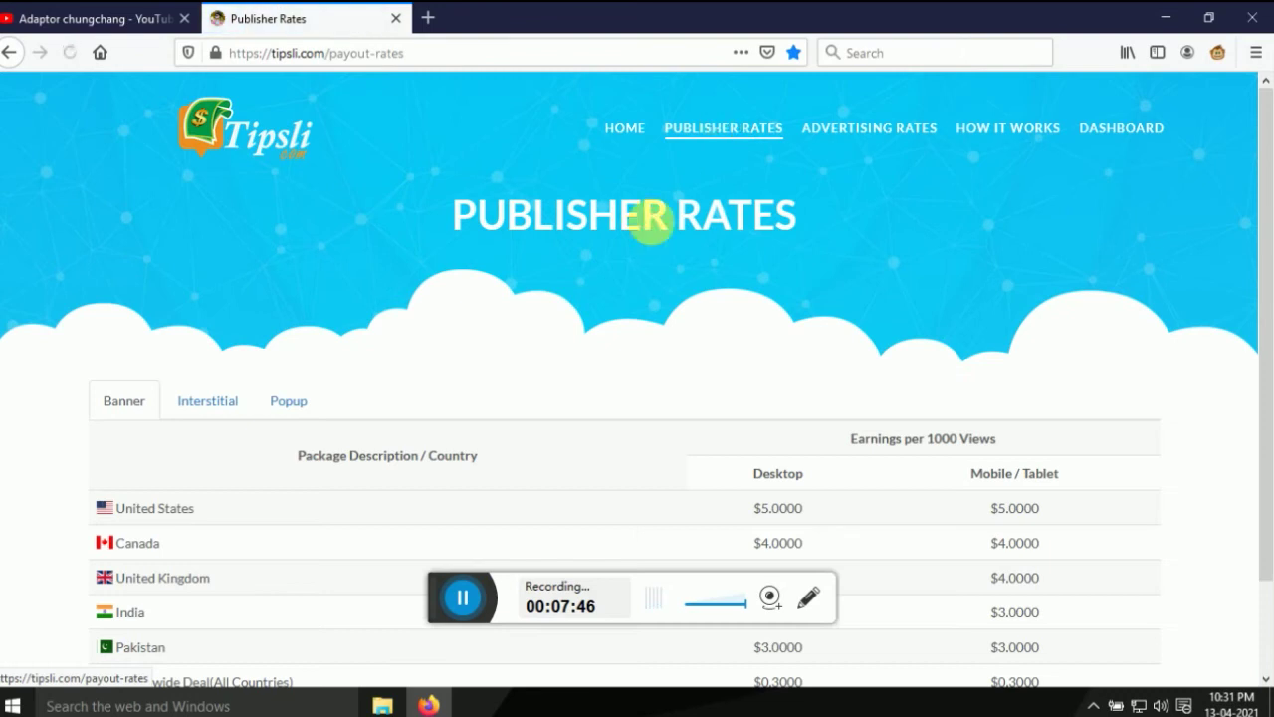
scroll(294, 360, "down", 1)
scroll(294, 360, "down", 2)
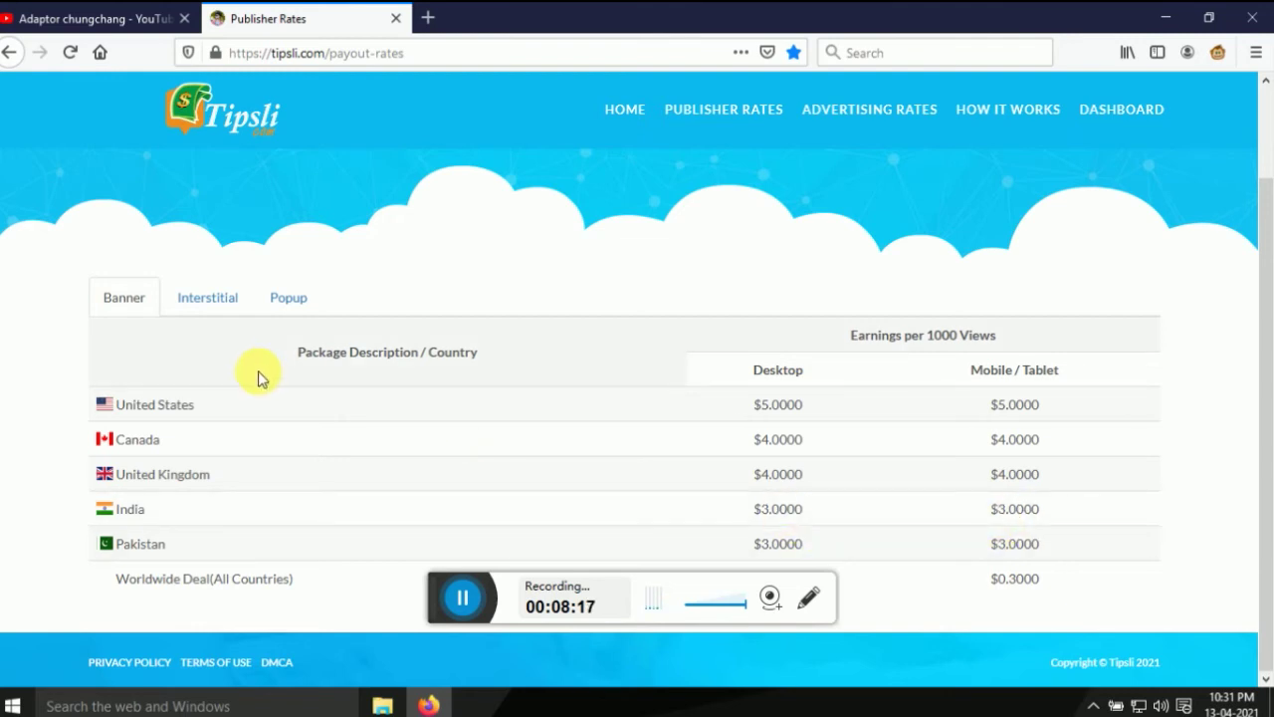
left_click(209, 314)
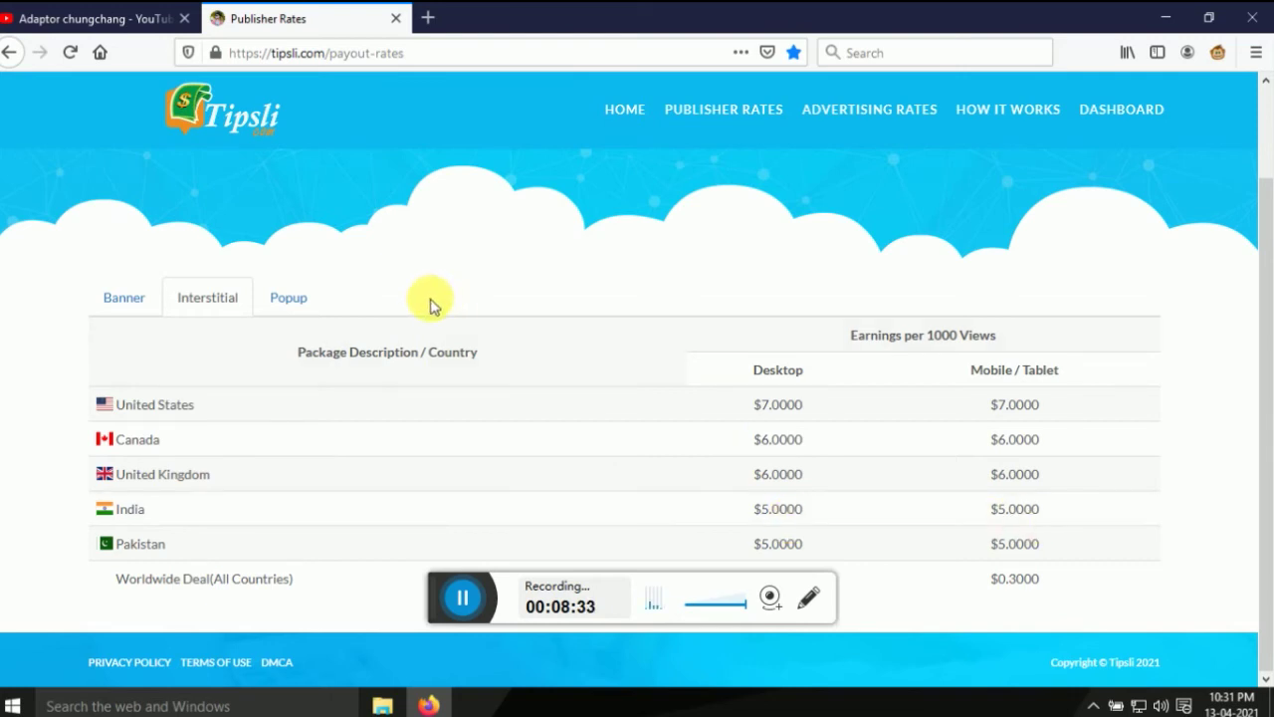
left_click(285, 301)
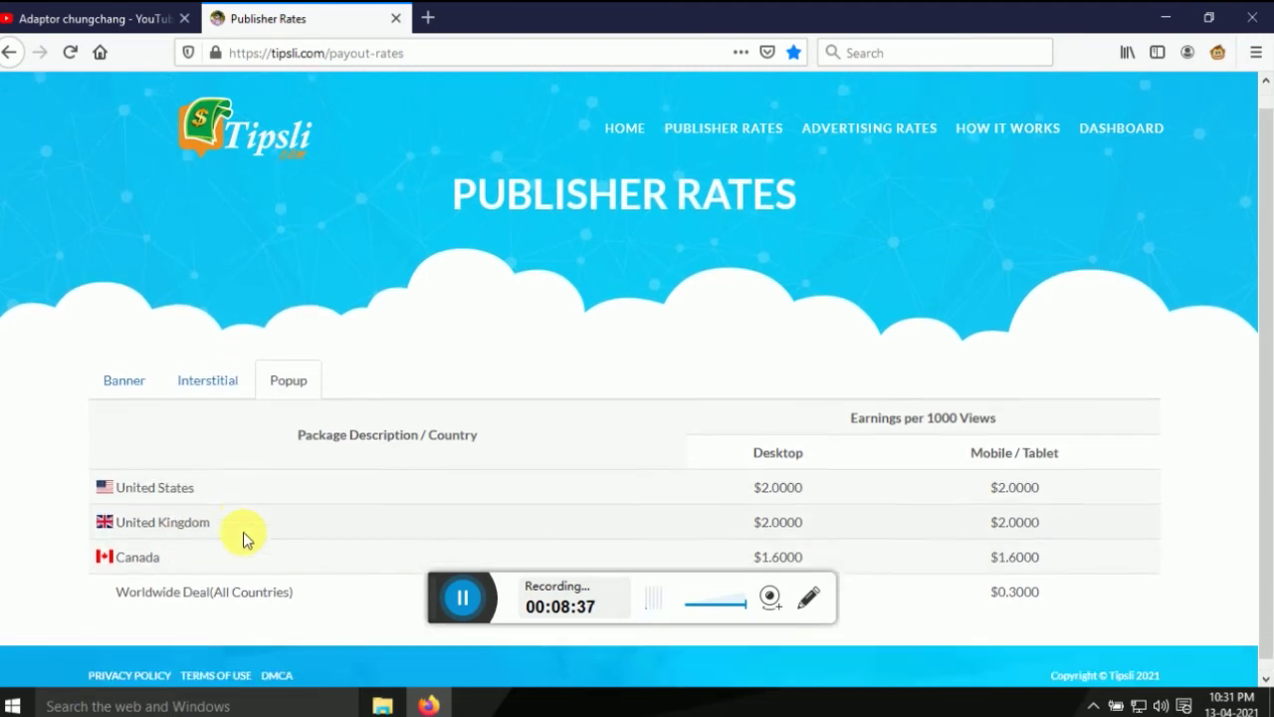
left_click(209, 378)
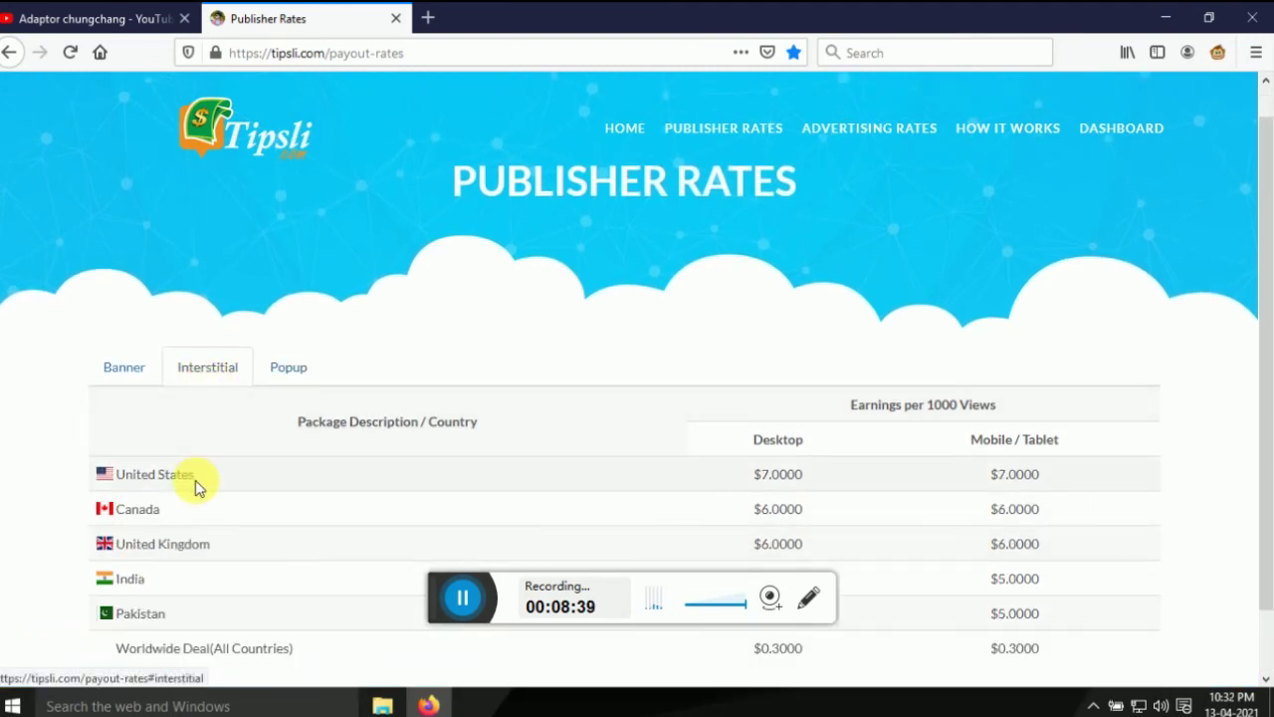
scroll(199, 485, "down", 1)
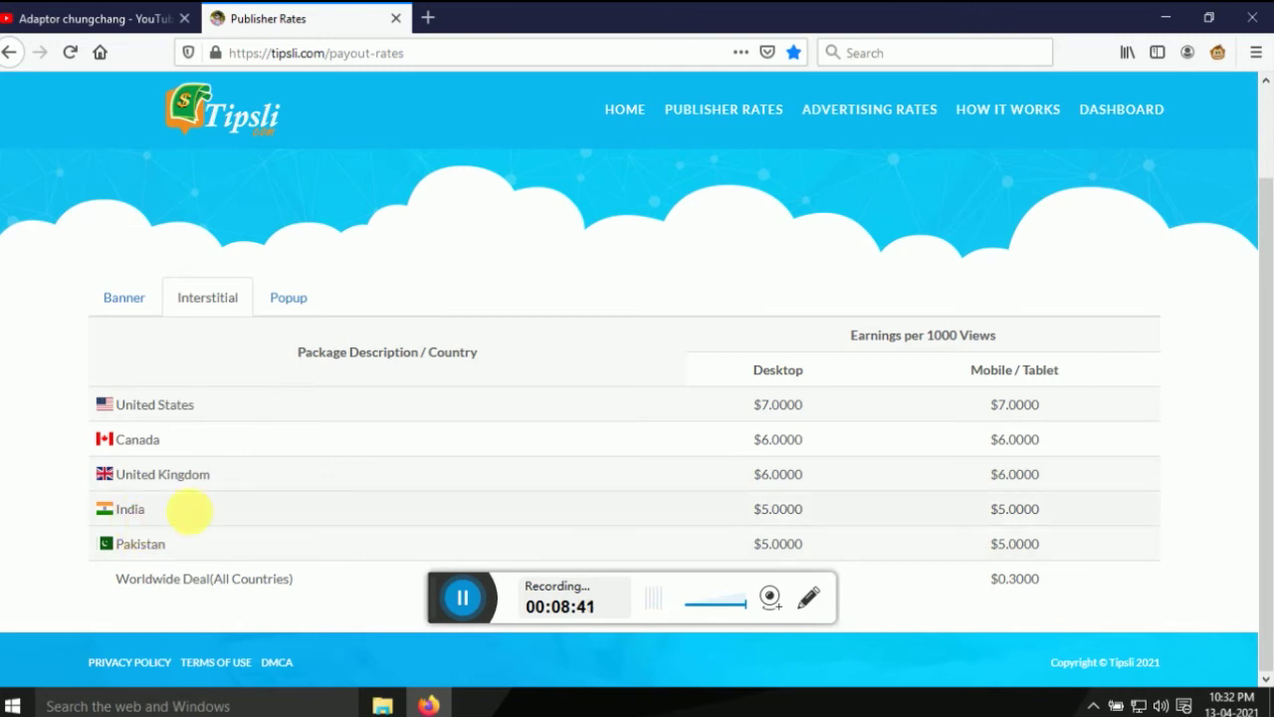
left_click(1112, 103)
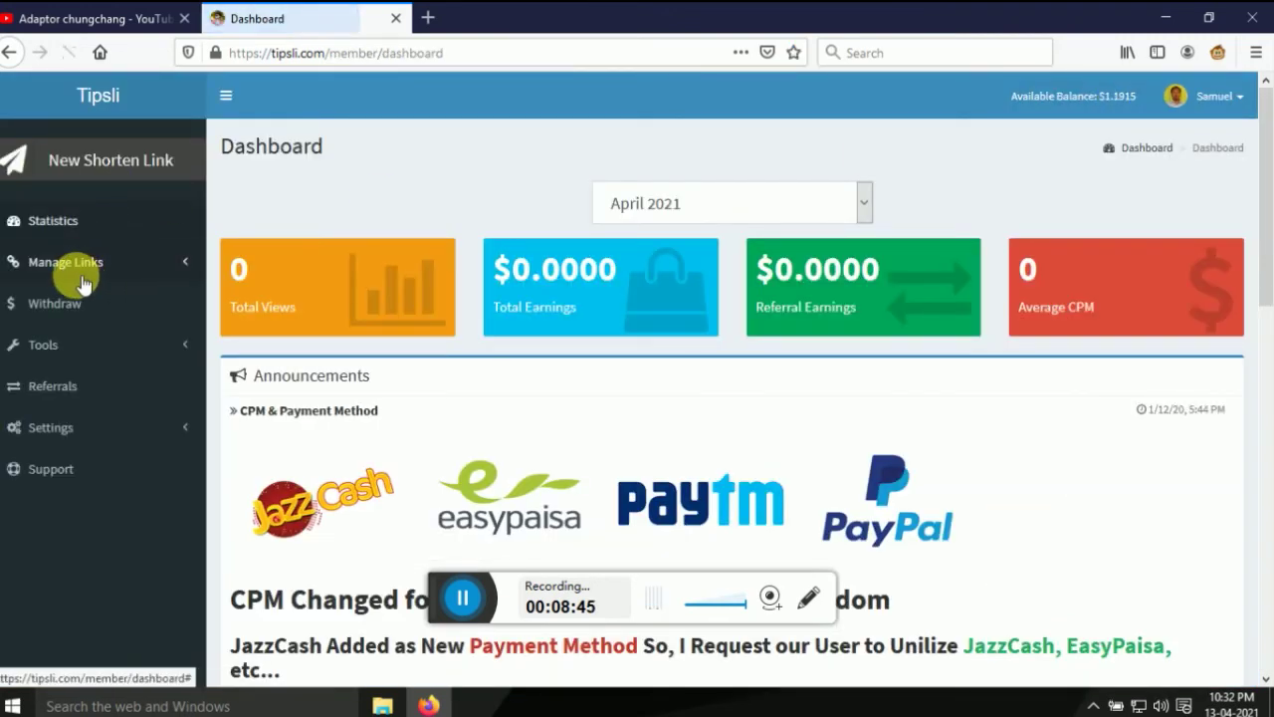
- Open the "MS Word Tutorial | Bullet & Numbering" link from the list of all links and check its advertising type, dismissing the pop-up ads
left_click(89, 260)
left_click(44, 295)
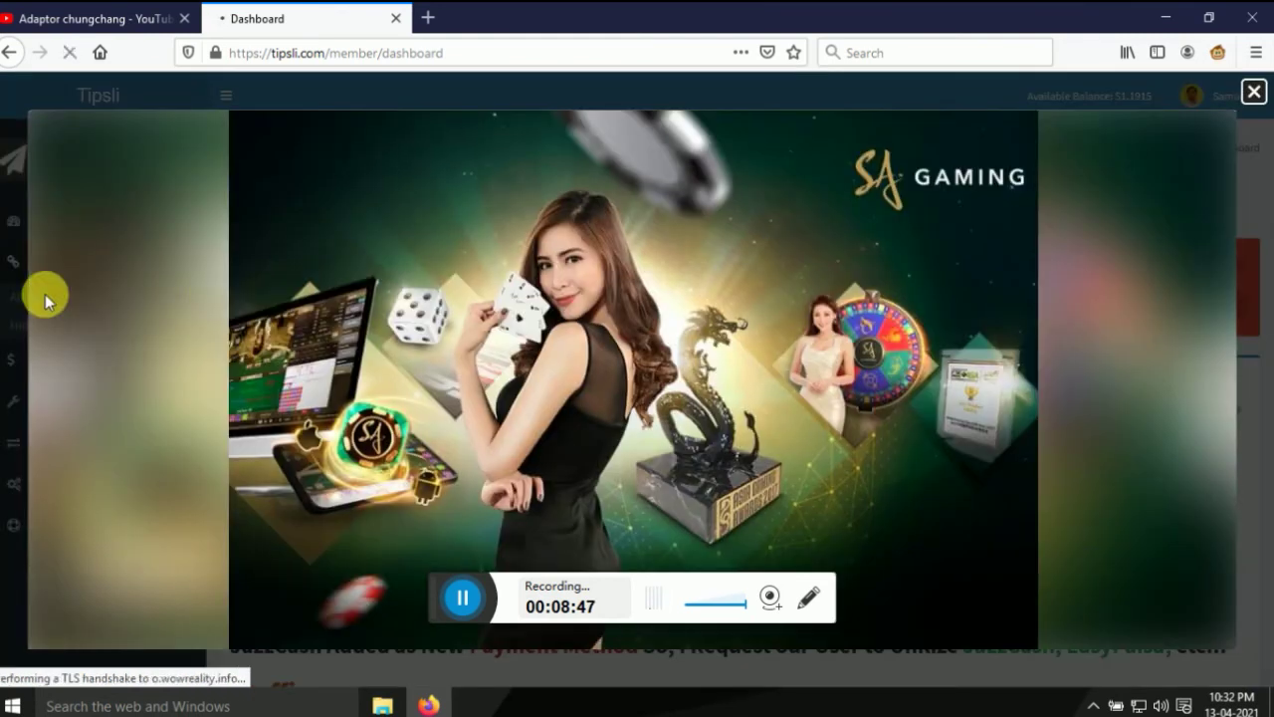
left_click(1254, 91)
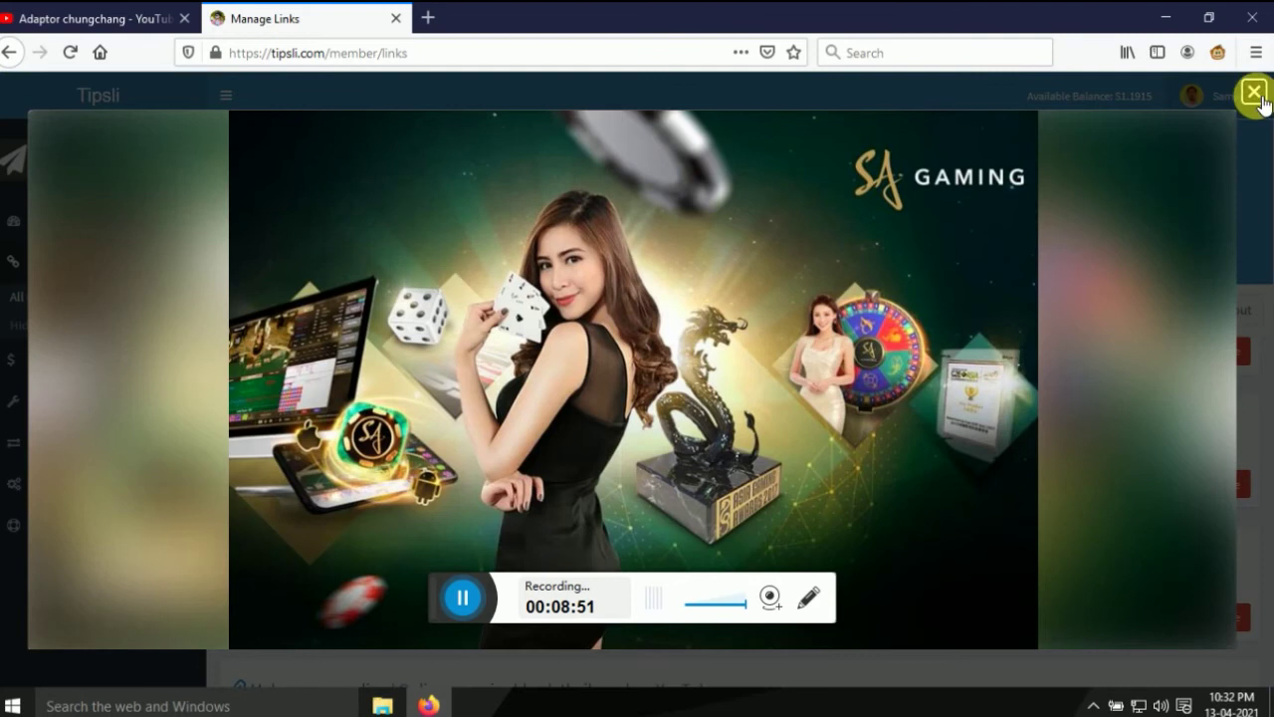
left_click(1251, 91)
scroll(468, 376, "down", 2)
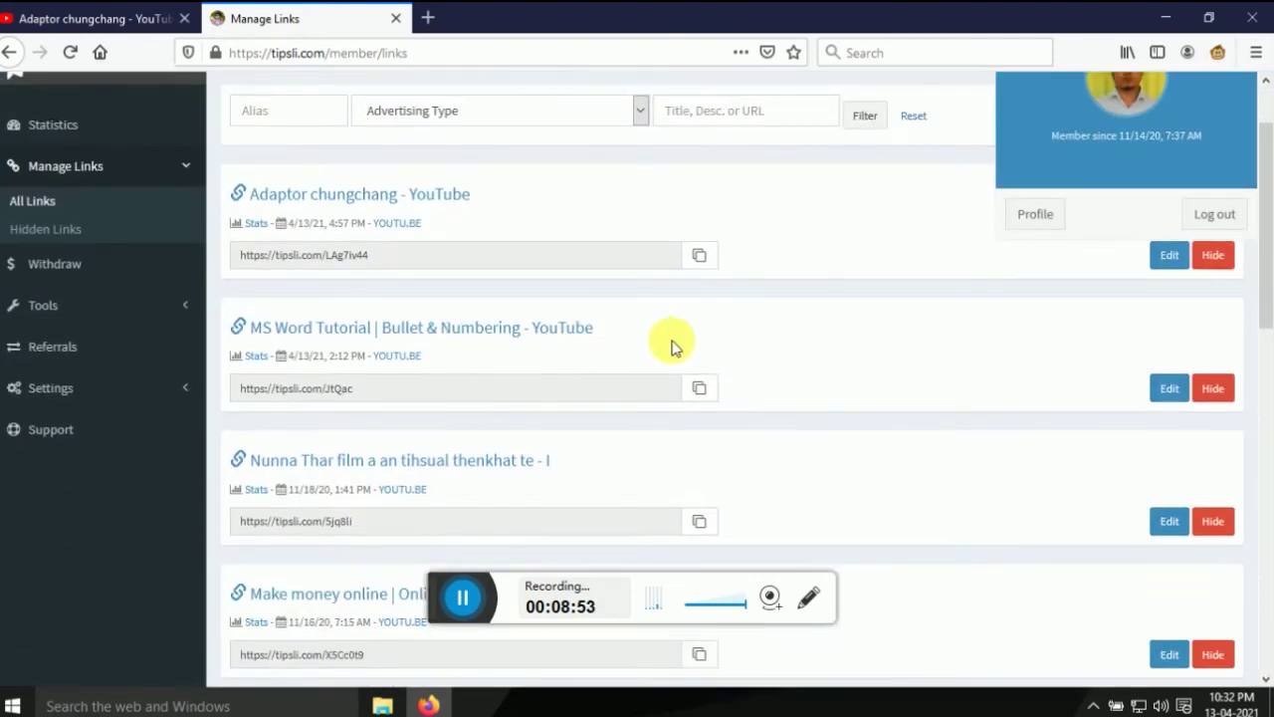
left_click(1167, 388)
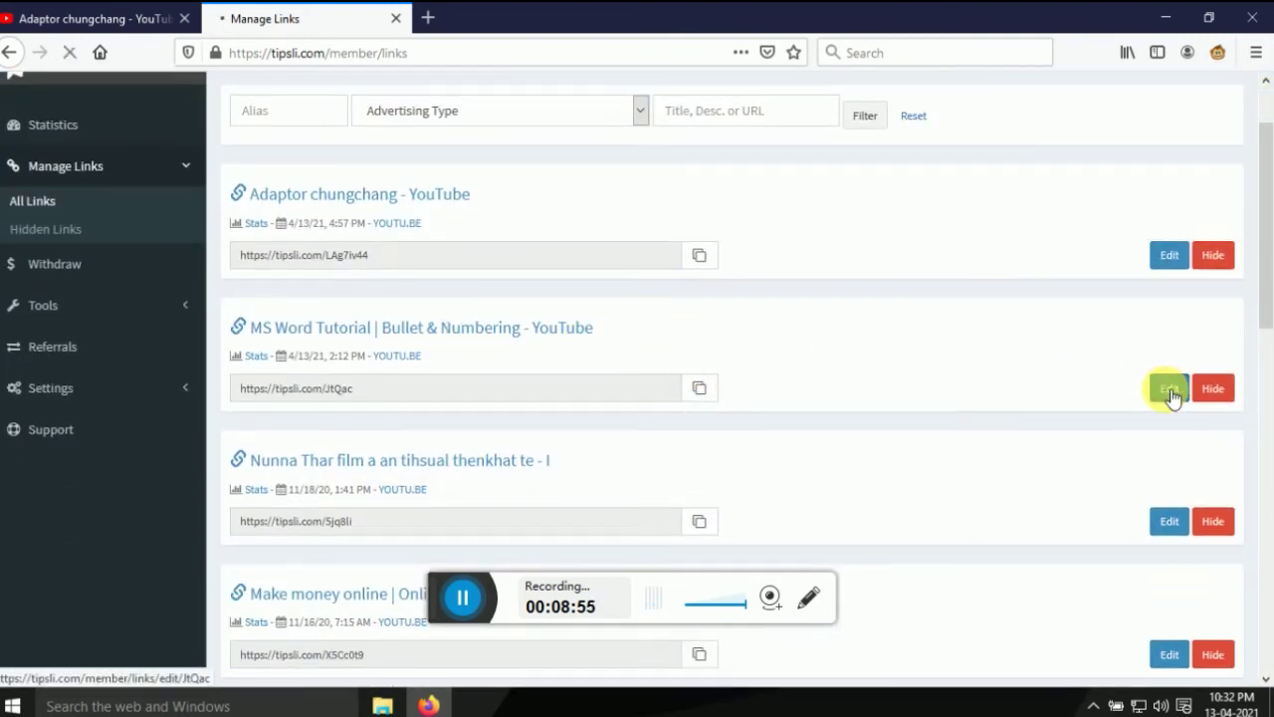
scroll(488, 276, "down", 1)
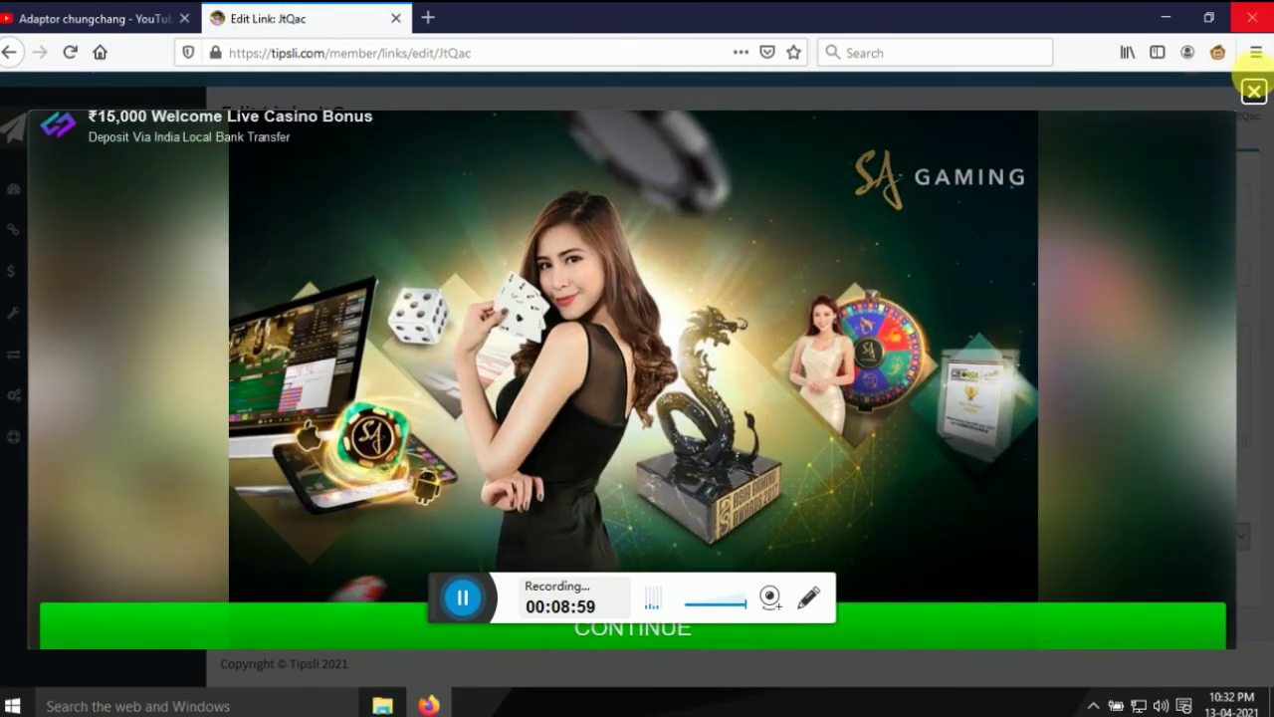
left_click(1253, 90)
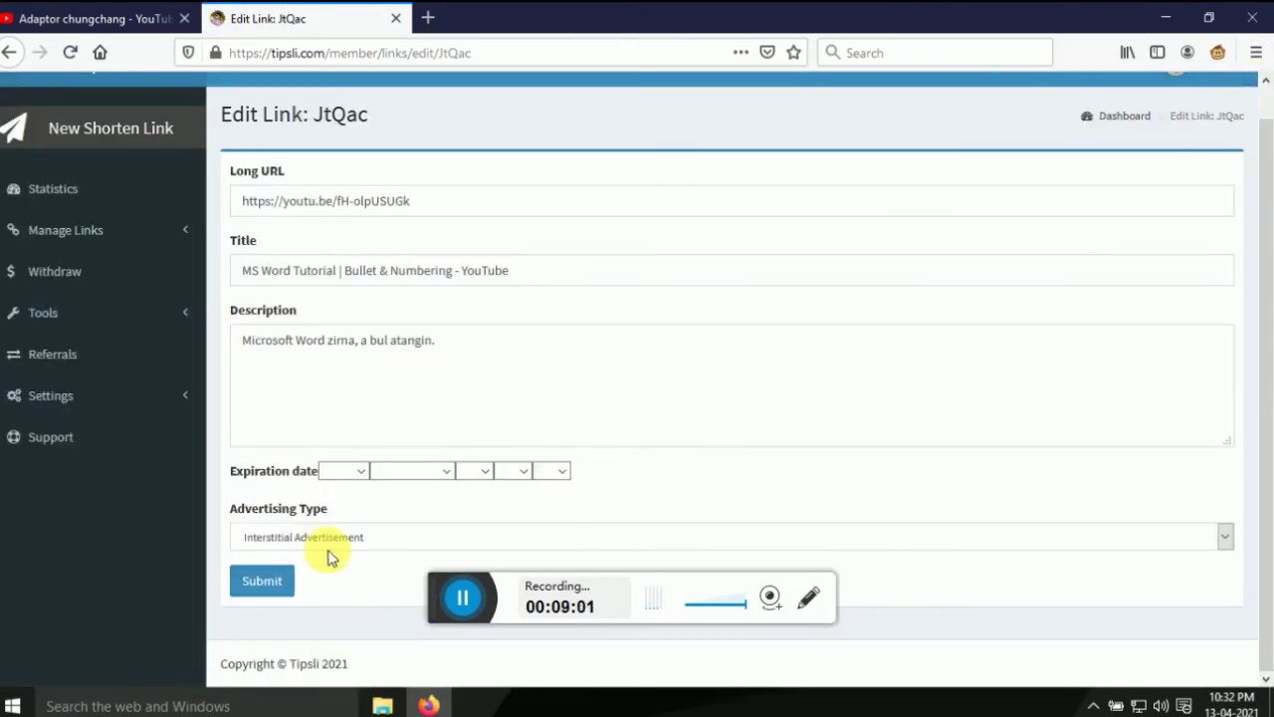
- Set the advertising type of the "Adaptor chungchang" link to Interstitial Advertisement and submit the change, dismissing the pop-up ads
left_click(95, 237)
left_click(30, 263)
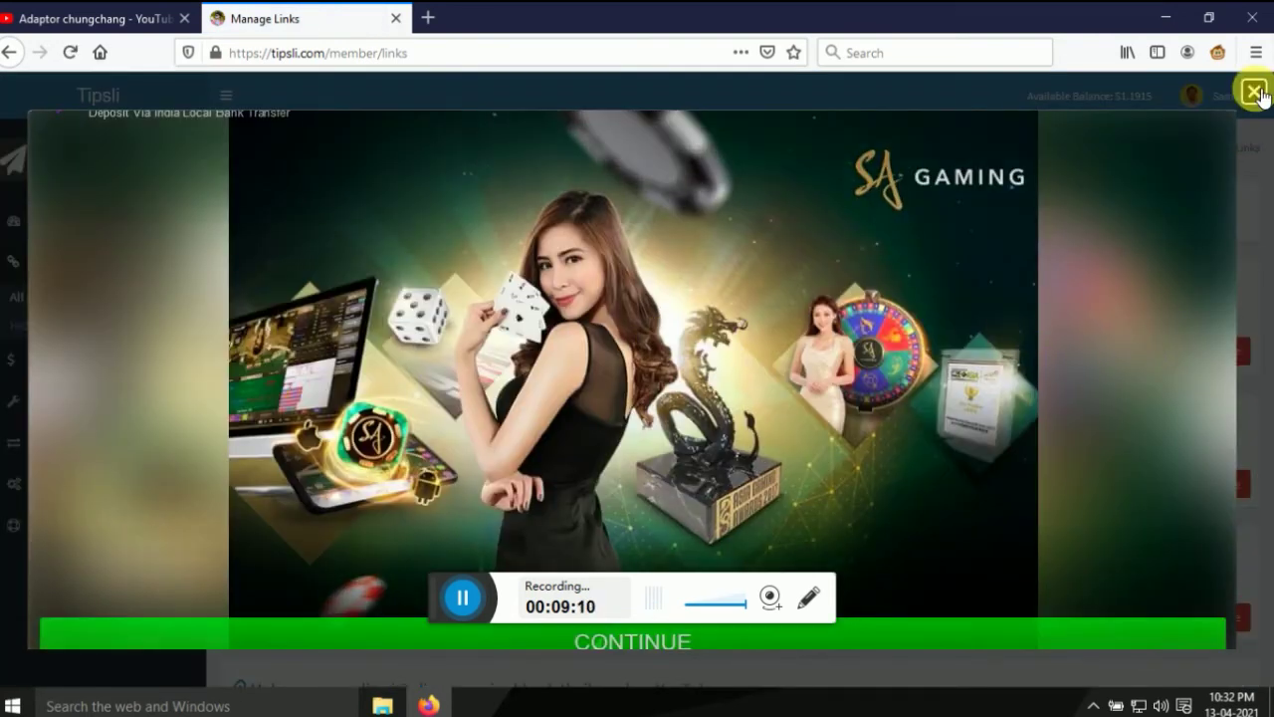
left_click(1250, 92)
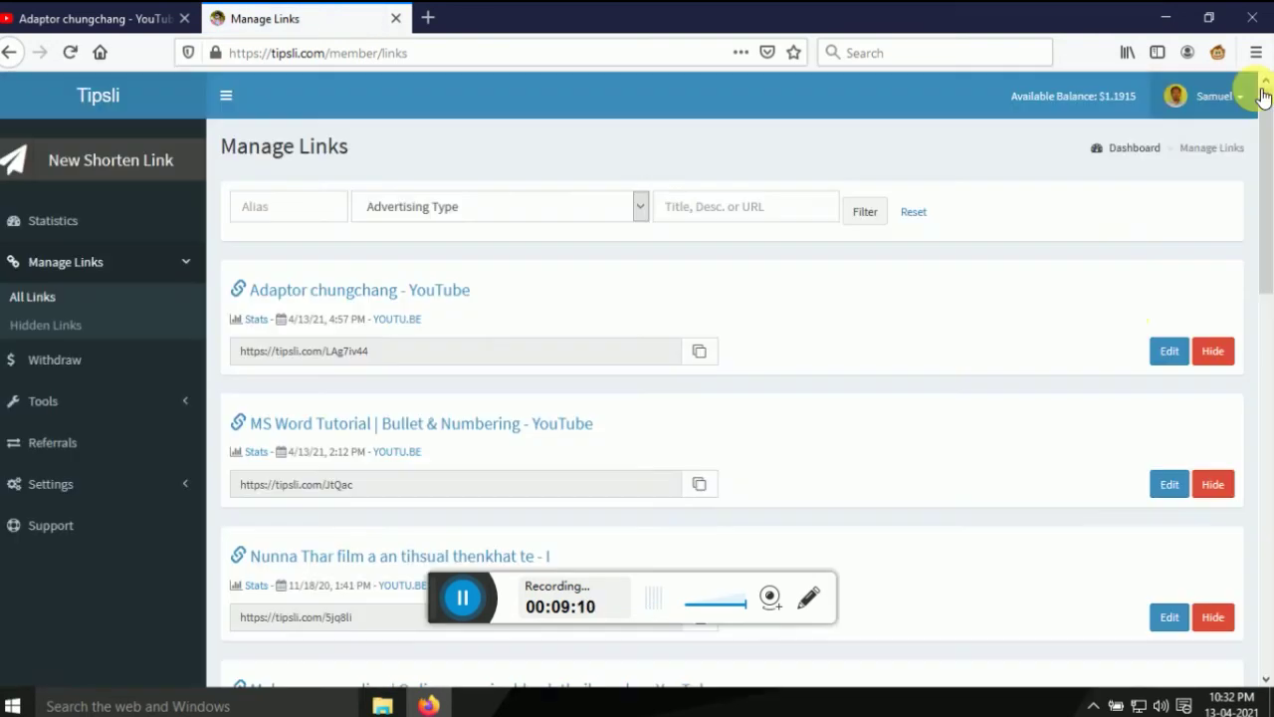
left_click(1167, 351)
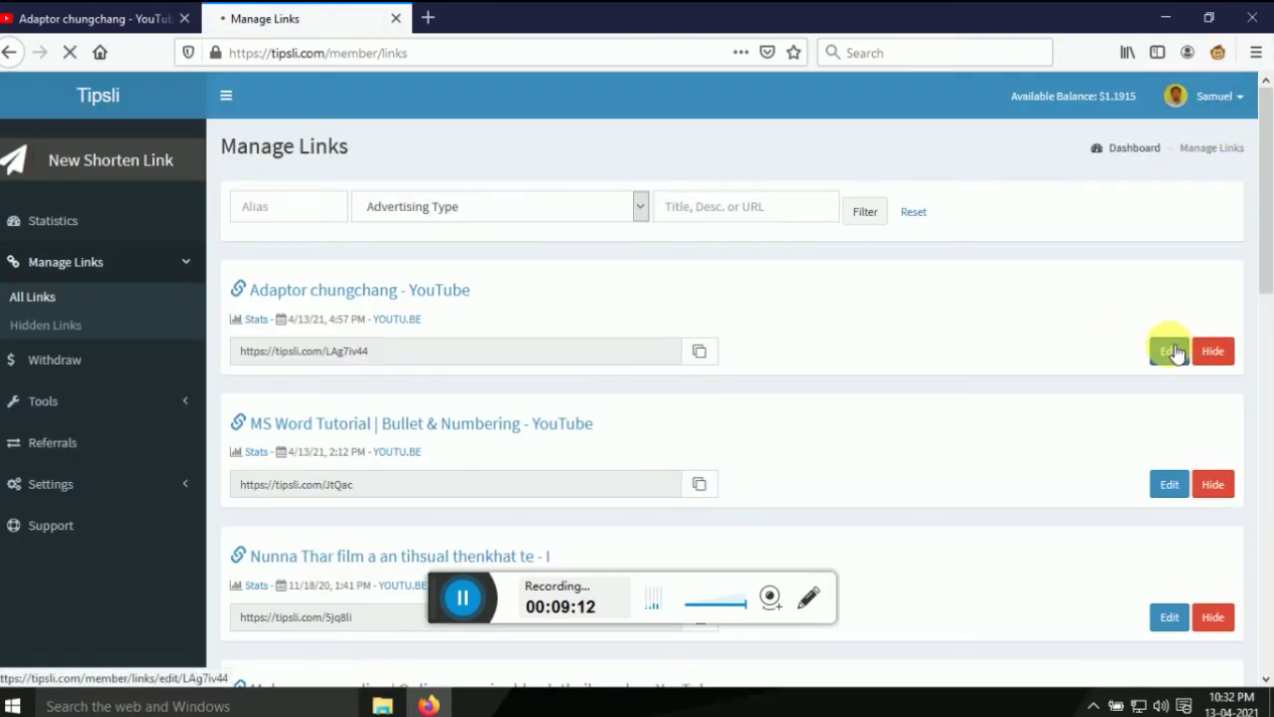
scroll(407, 322, "down", 1)
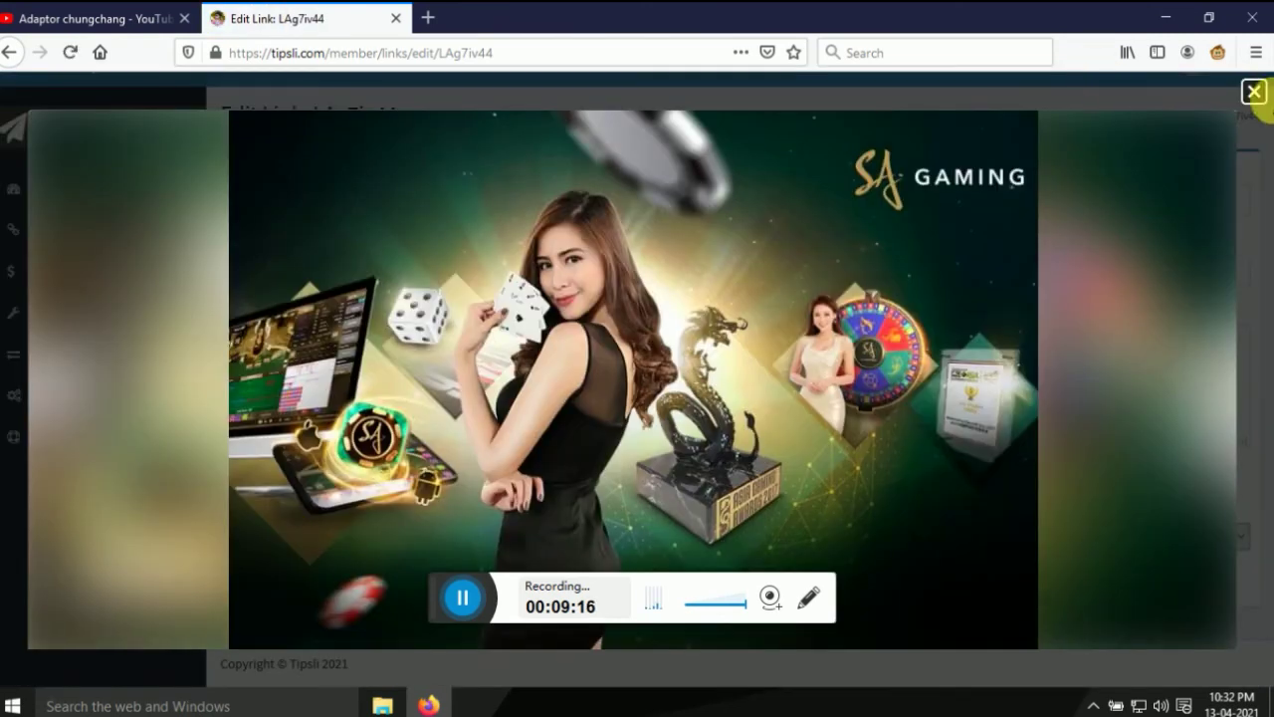
left_click(1253, 92)
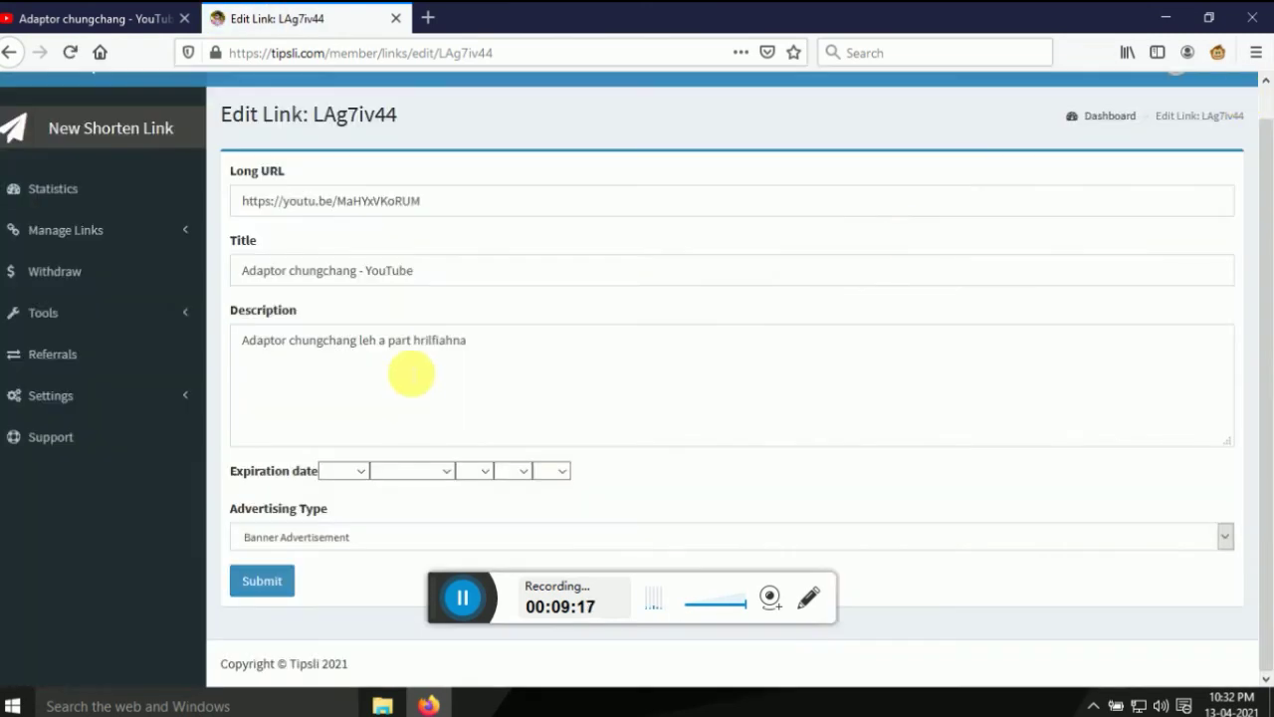
left_click(333, 540)
left_click(327, 563)
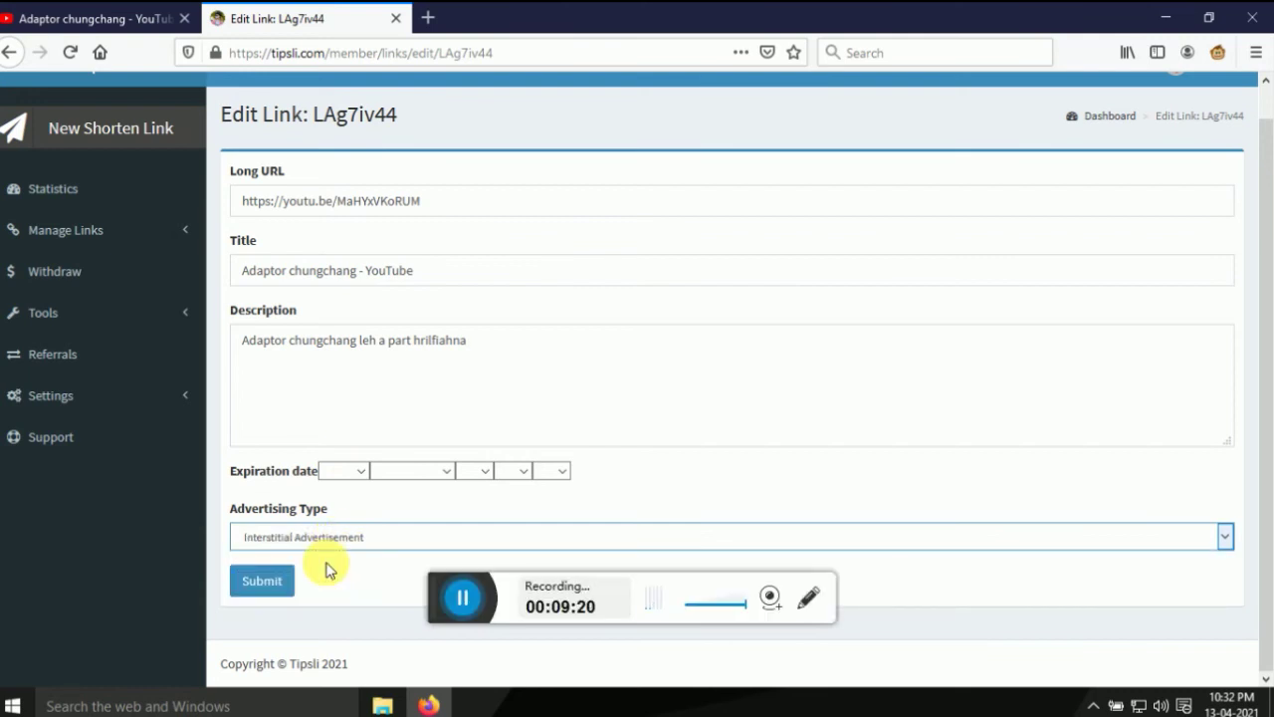
left_click(268, 584)
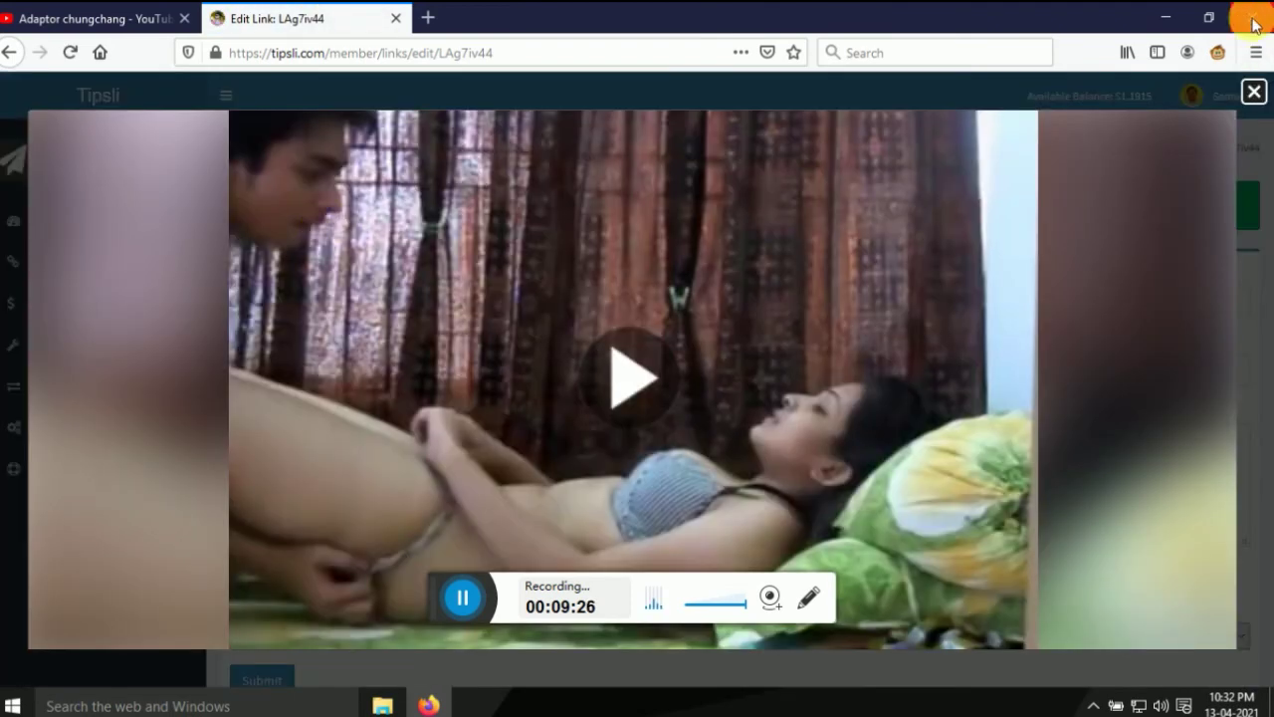
left_click(1254, 90)
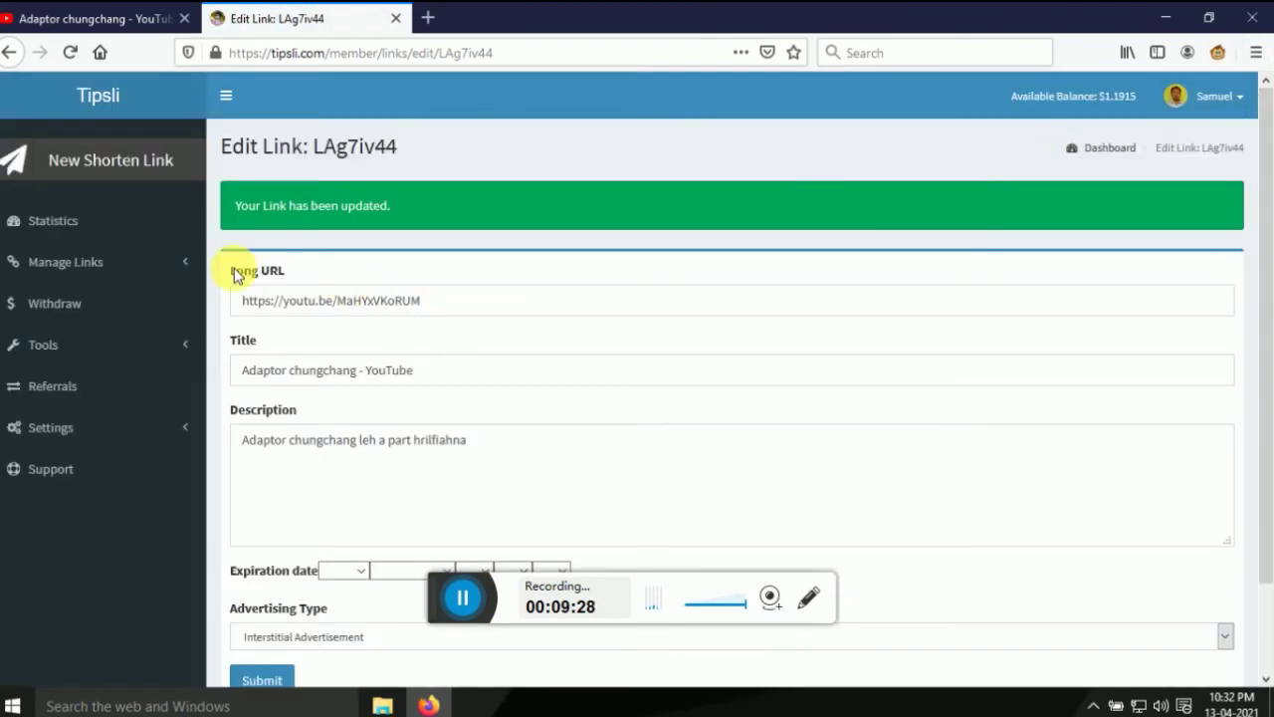
- Examine the April 2021 dashboard statistics and the CPM & Payment Method announcement, dismissing the pop-up ad
left_click(69, 230)
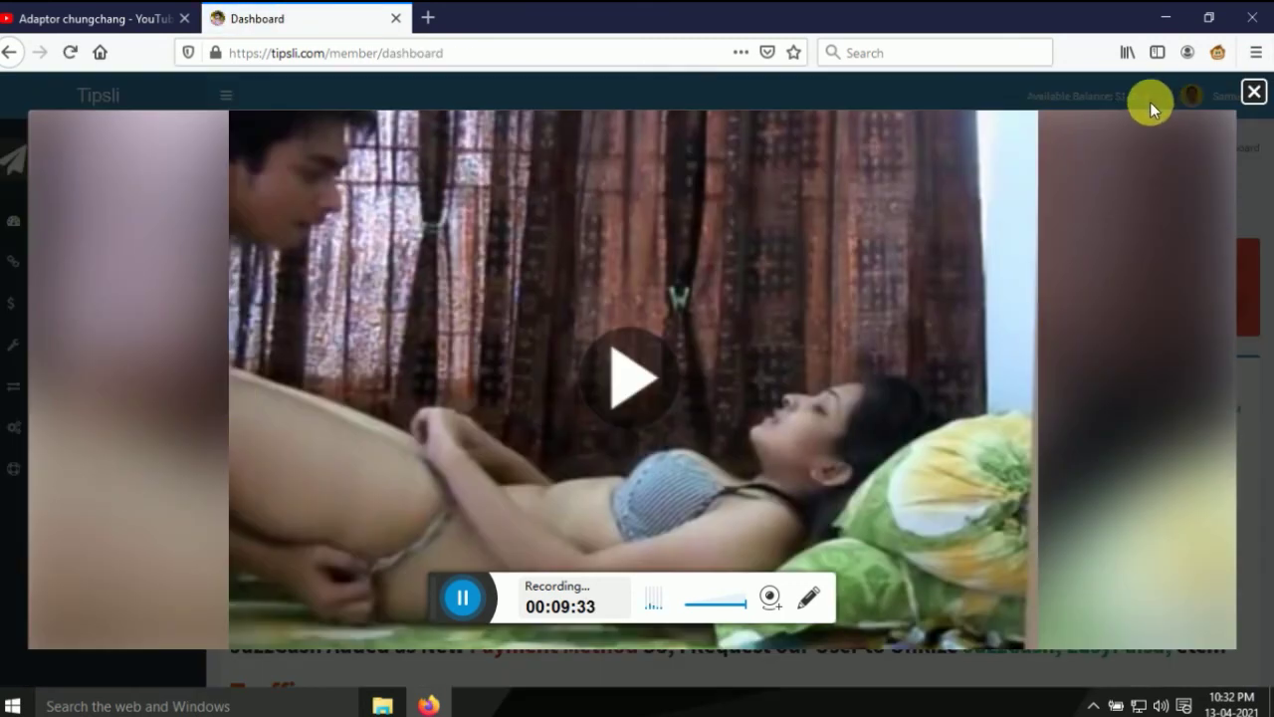
left_click(1253, 90)
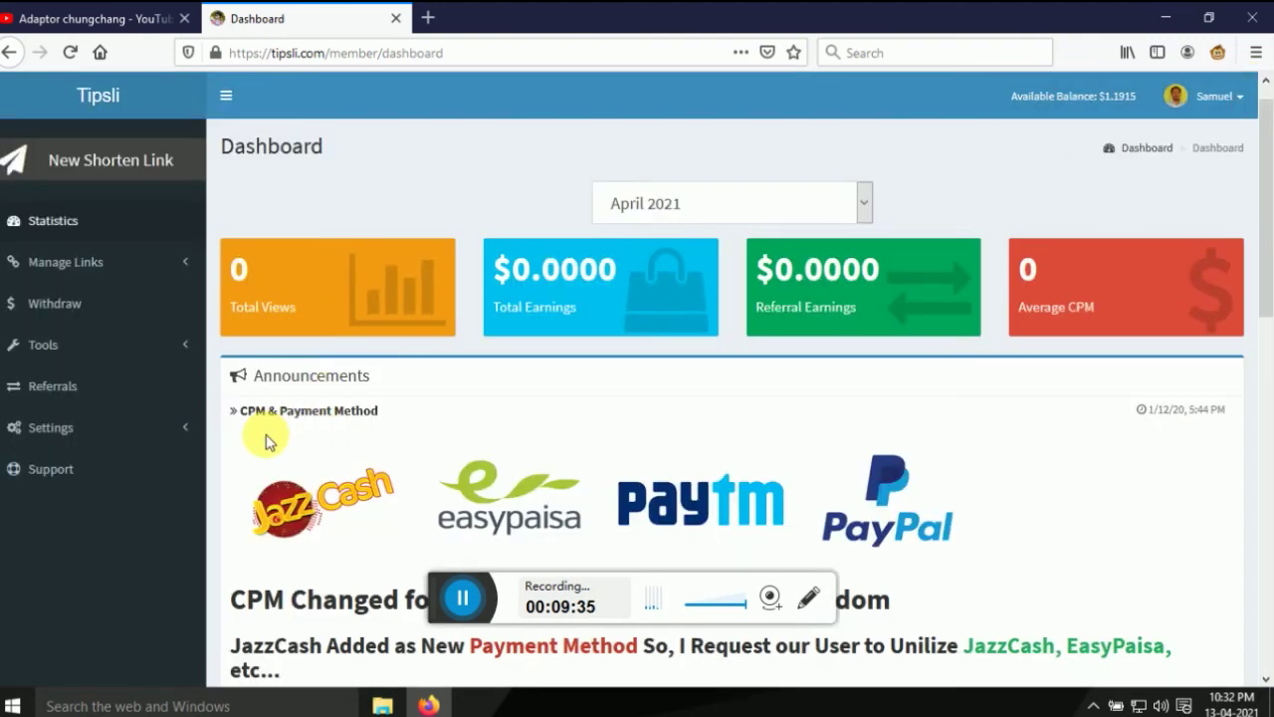
scroll(266, 437, "down", 2)
scroll(266, 438, "up", 2)
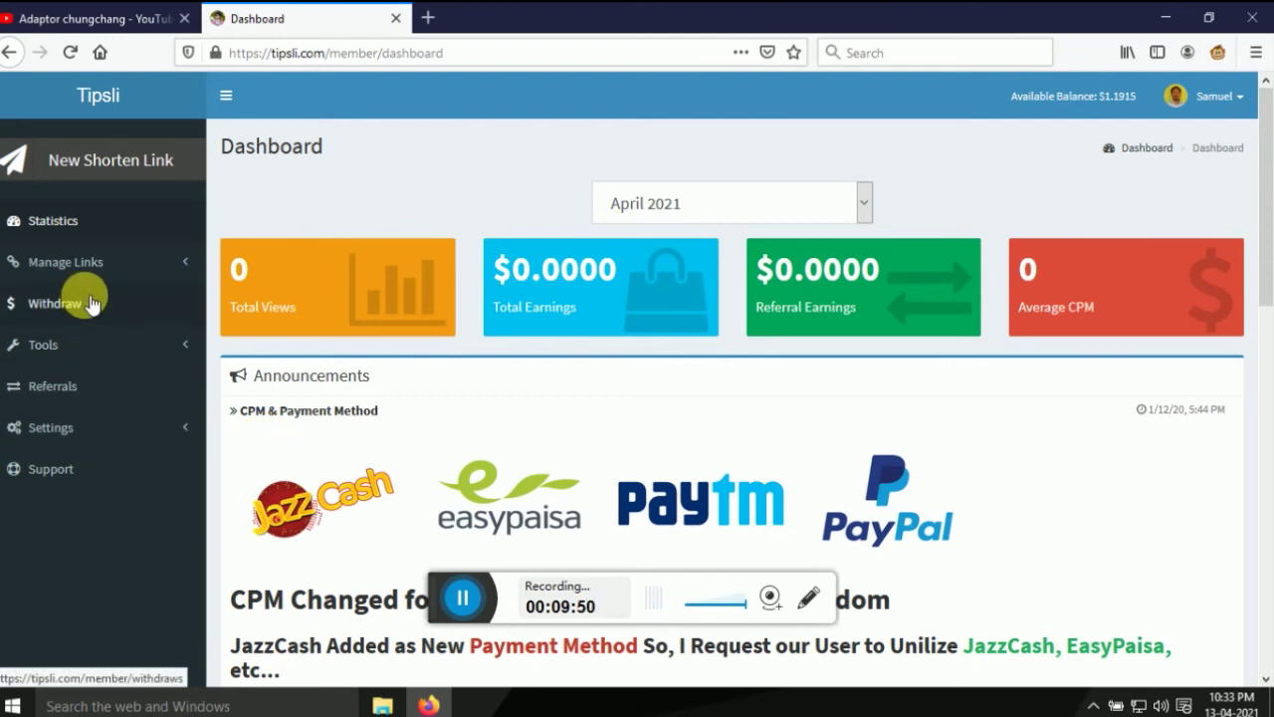
scroll(362, 487, "down", 2)
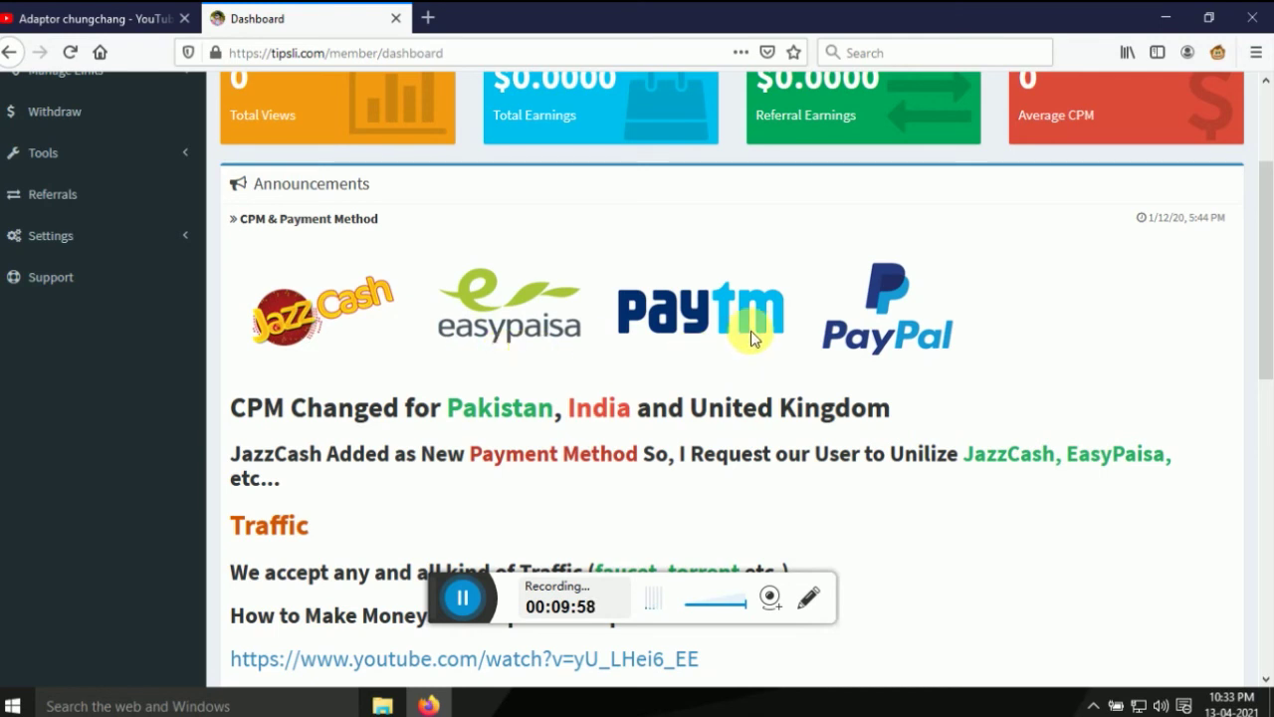
scroll(919, 344, "down", 2)
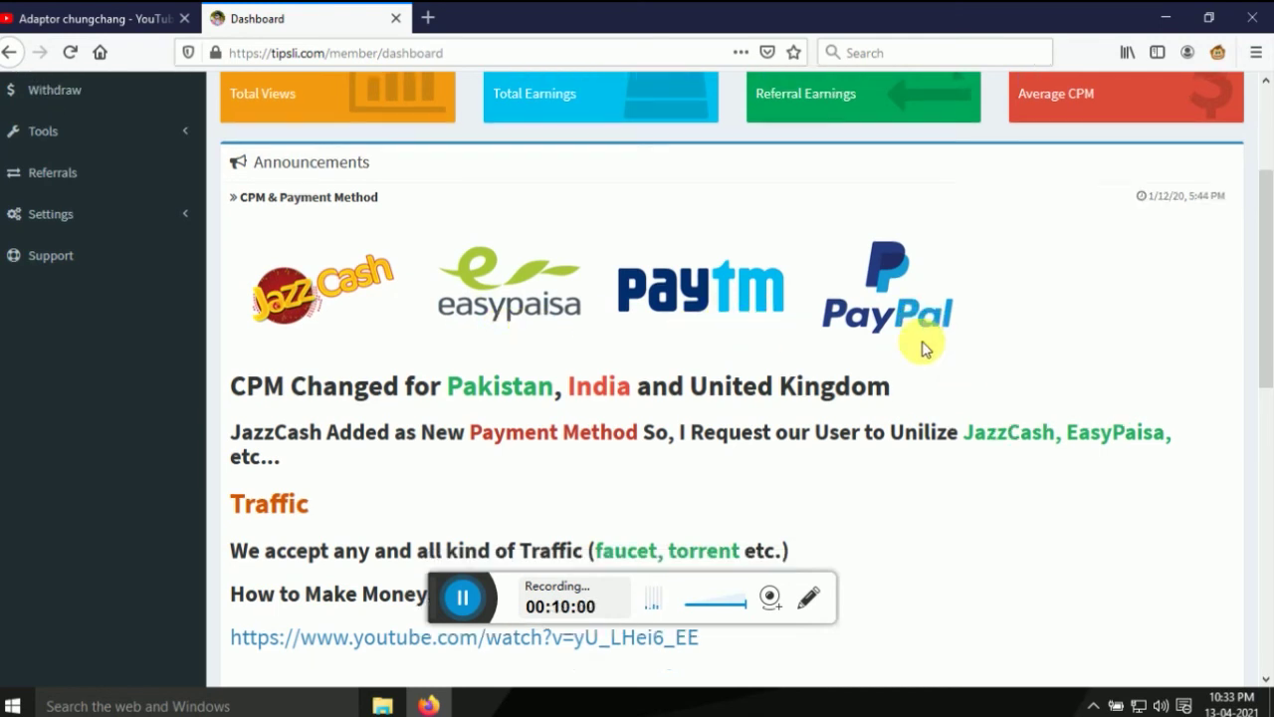
scroll(922, 346, "up", 1)
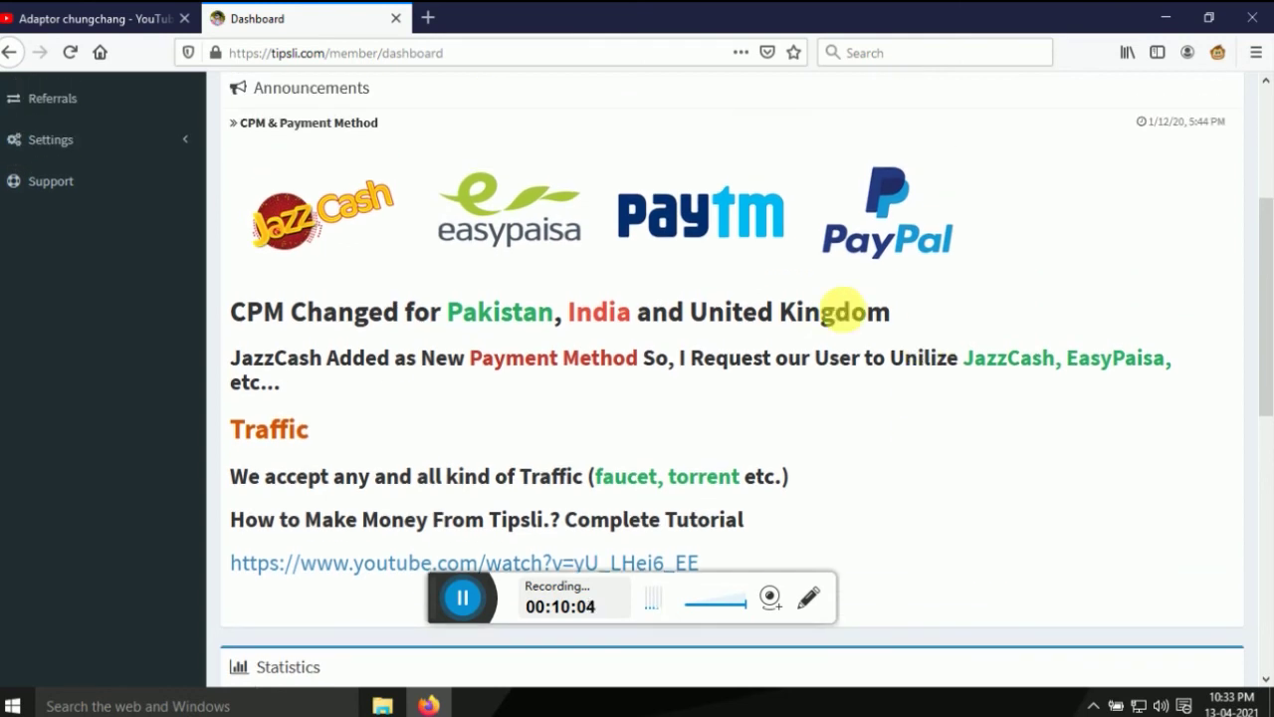
scroll(684, 244, "up", 1)
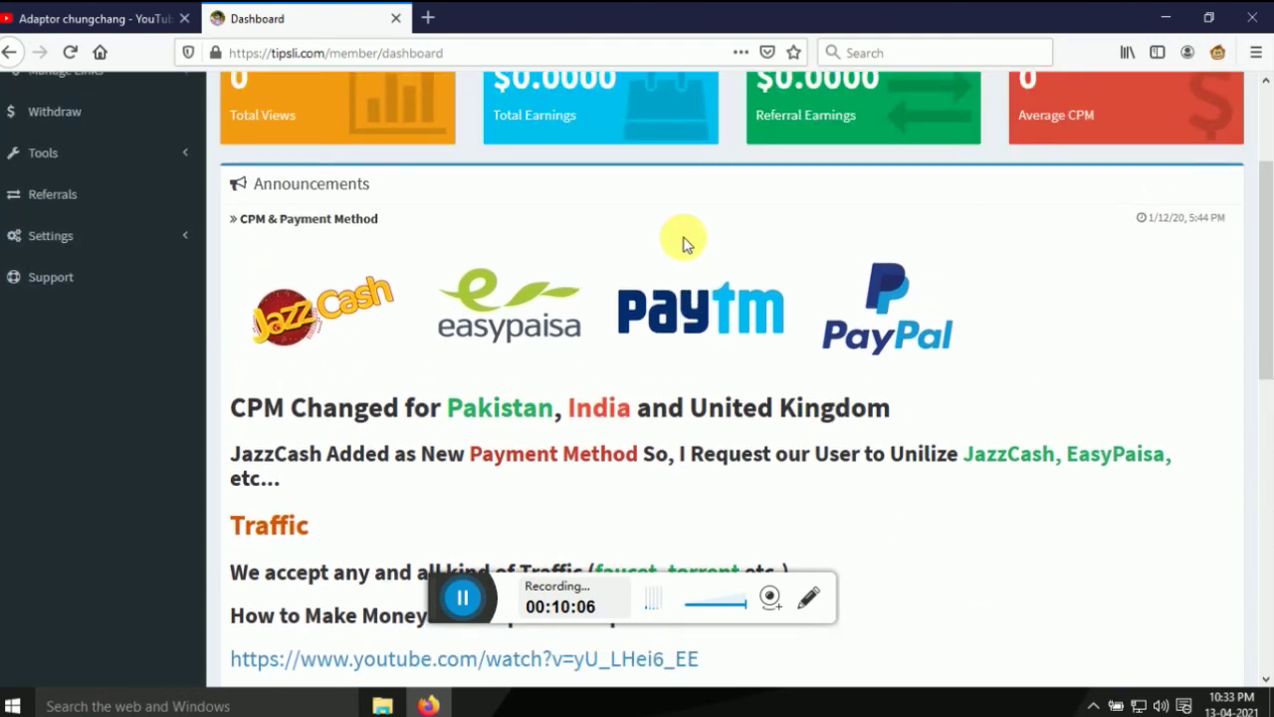
scroll(704, 316, "down", 2)
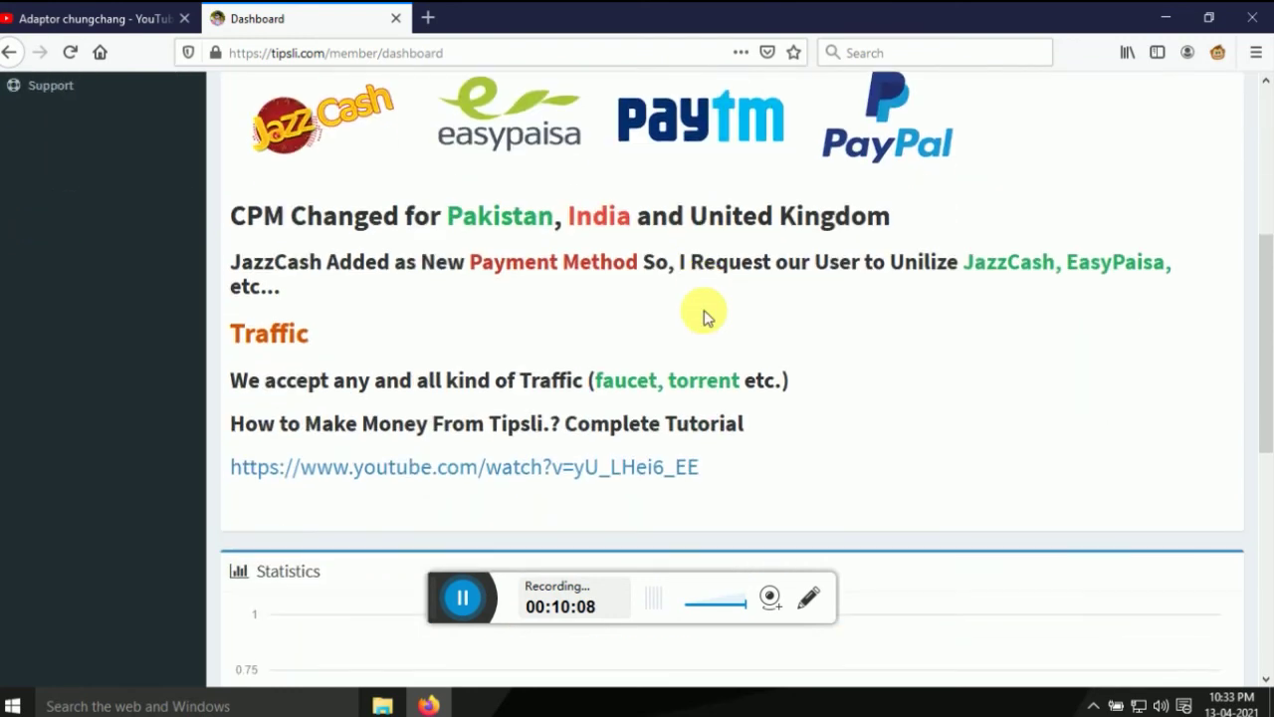
scroll(703, 316, "up", 4)
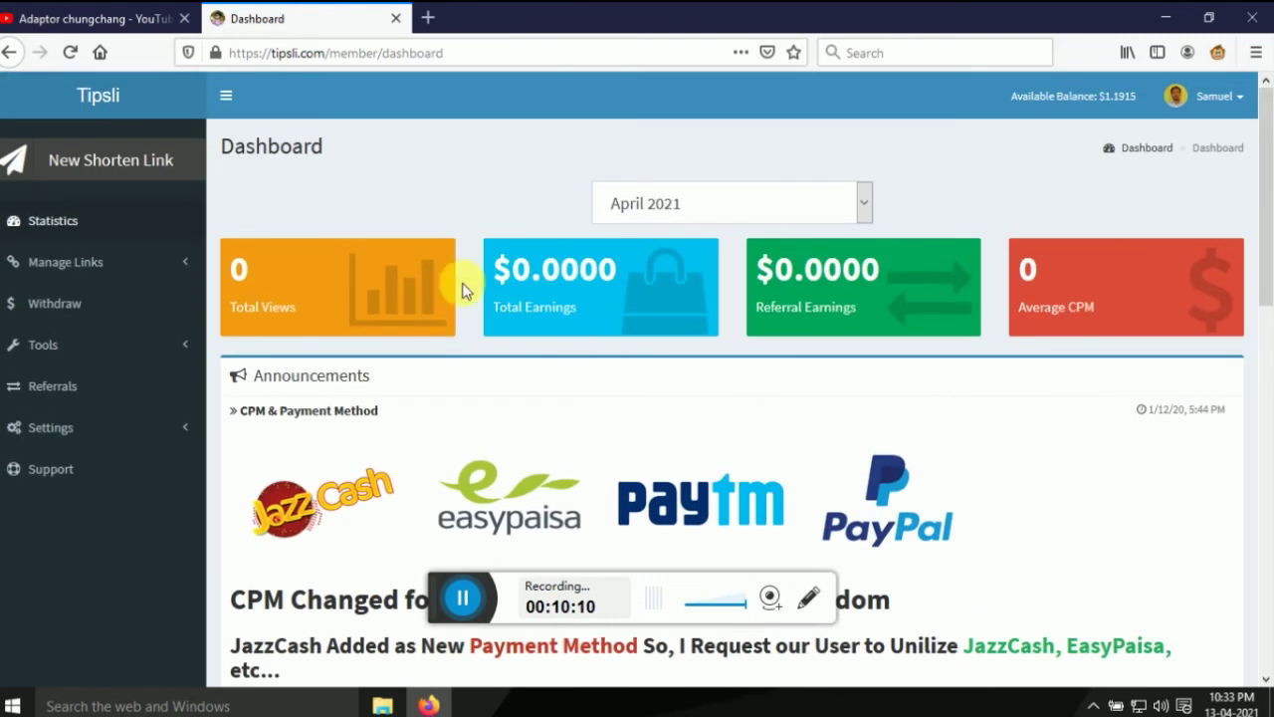
- Review the balances, payment instructions and status explanations for withdrawing funds, dismissing the pop-up ad
left_click(105, 313)
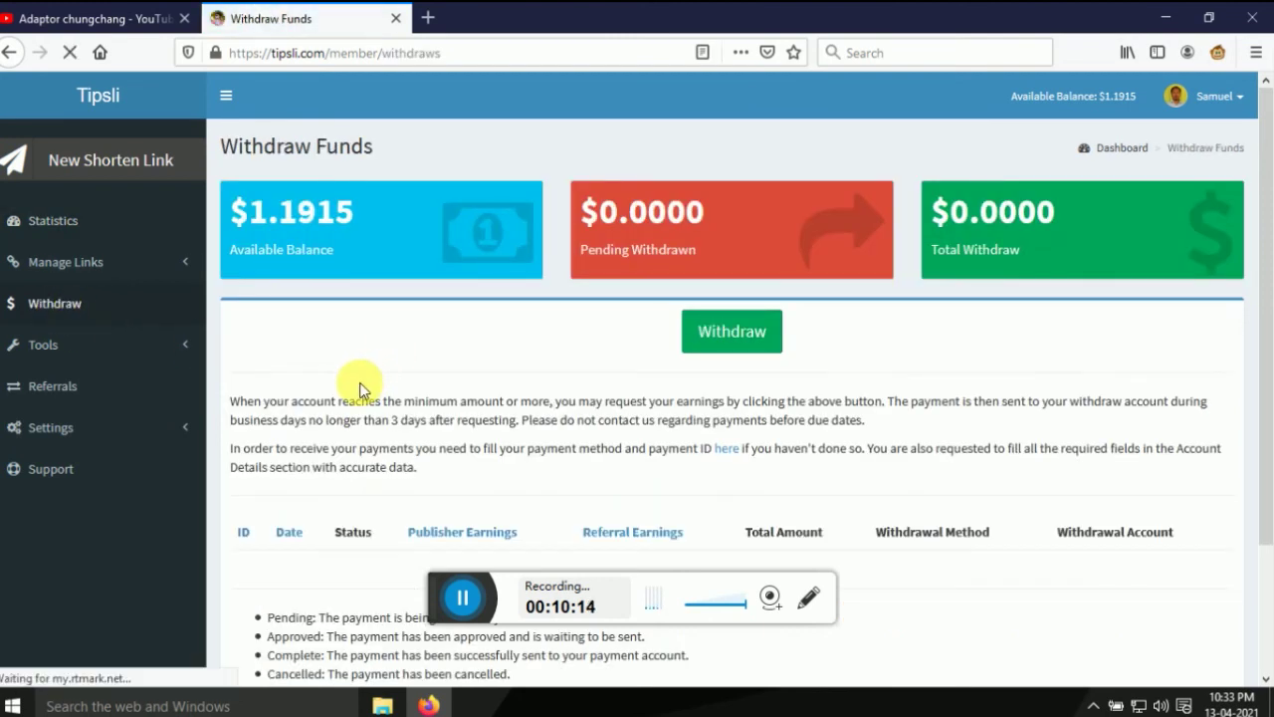
scroll(363, 388, "down", 2)
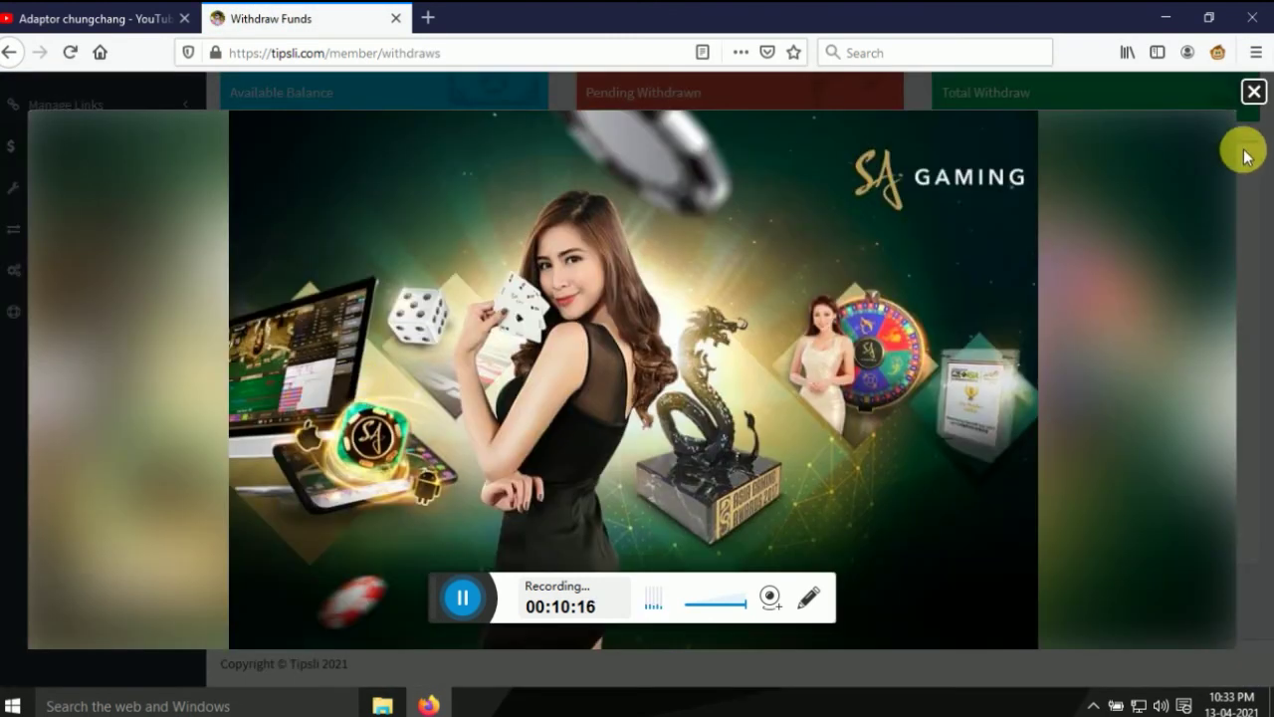
left_click(1253, 92)
scroll(956, 167, "up", 3)
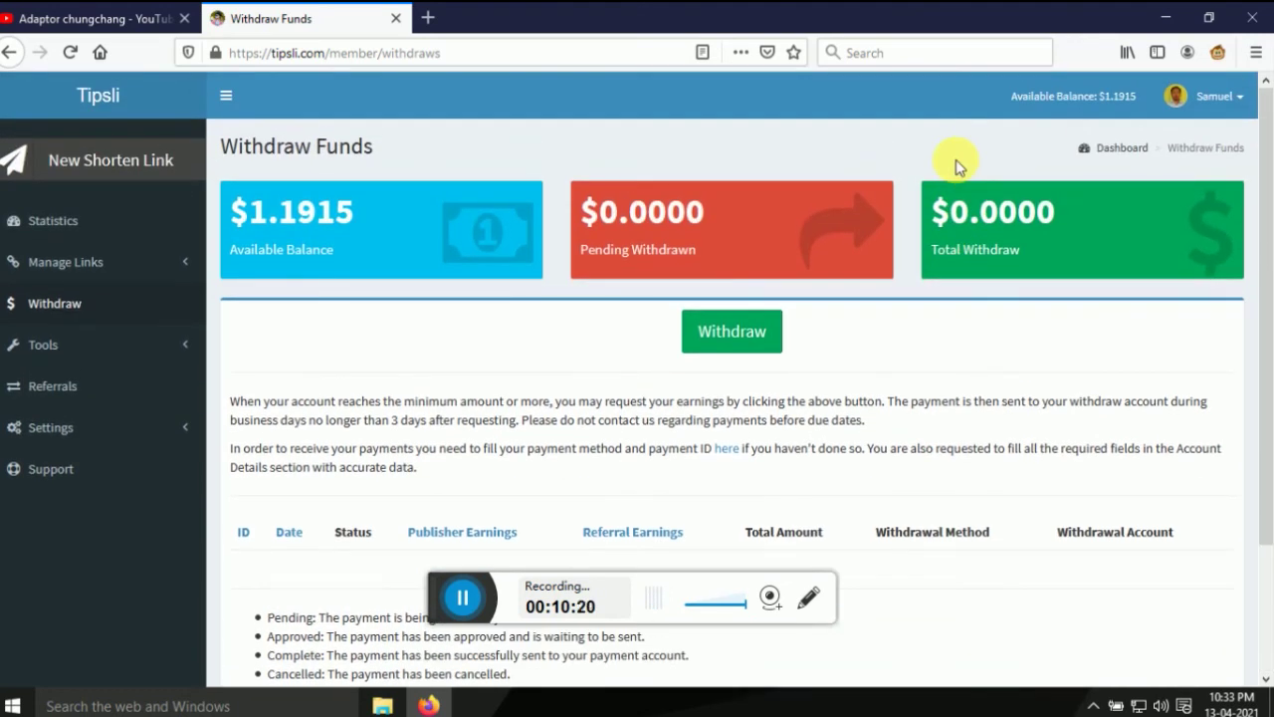
scroll(956, 162, "down", 3)
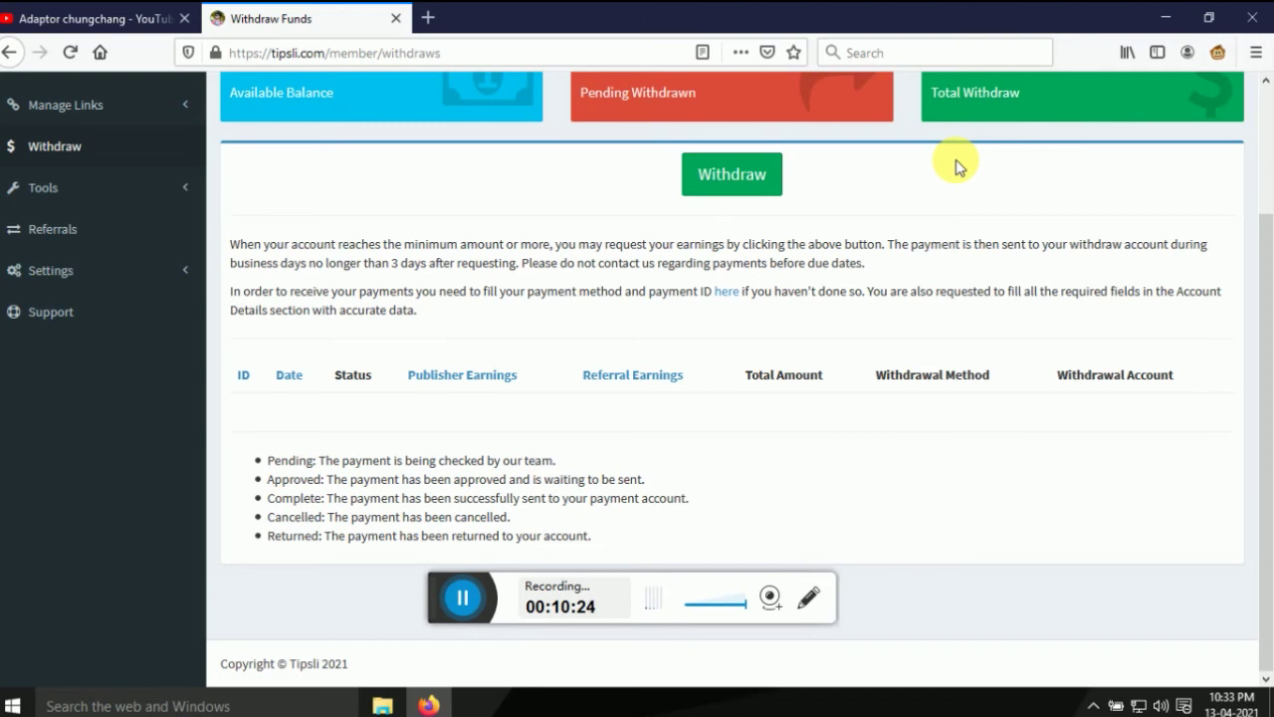
scroll(958, 165, "up", 3)
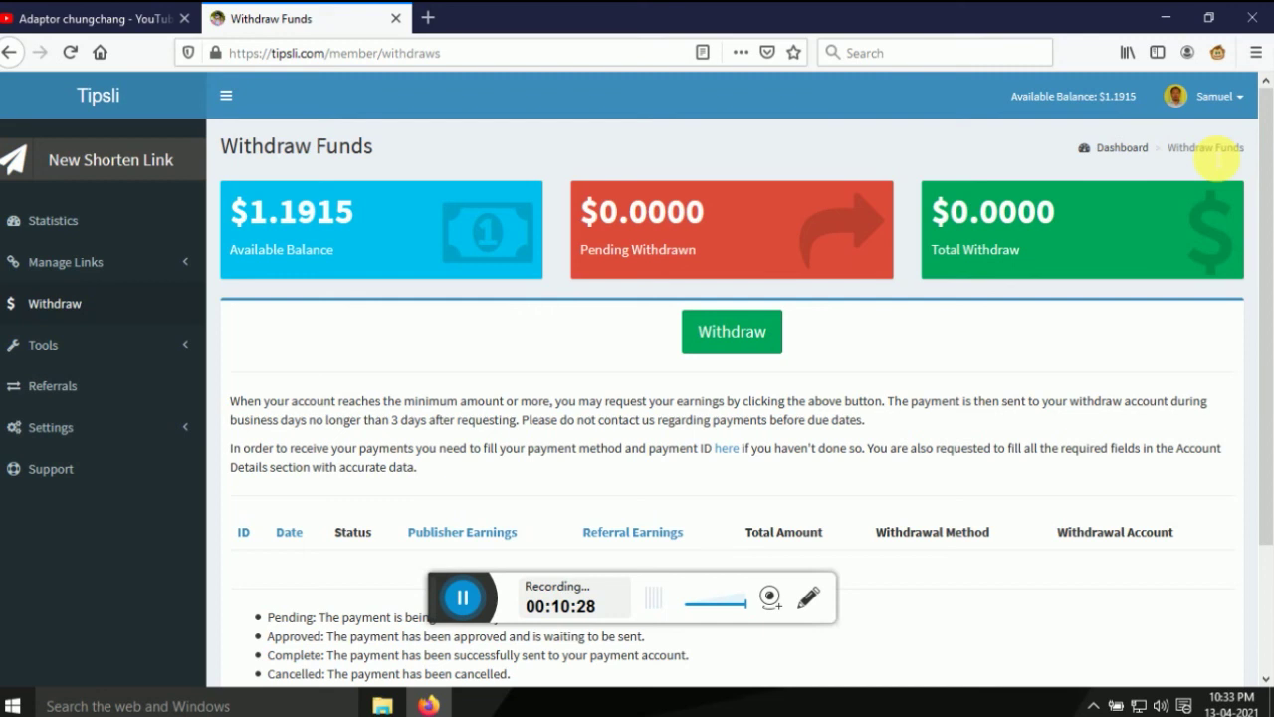
- Try to withdraw the available balance, confirming the request and dismissing the pop-up ad
left_click(742, 331)
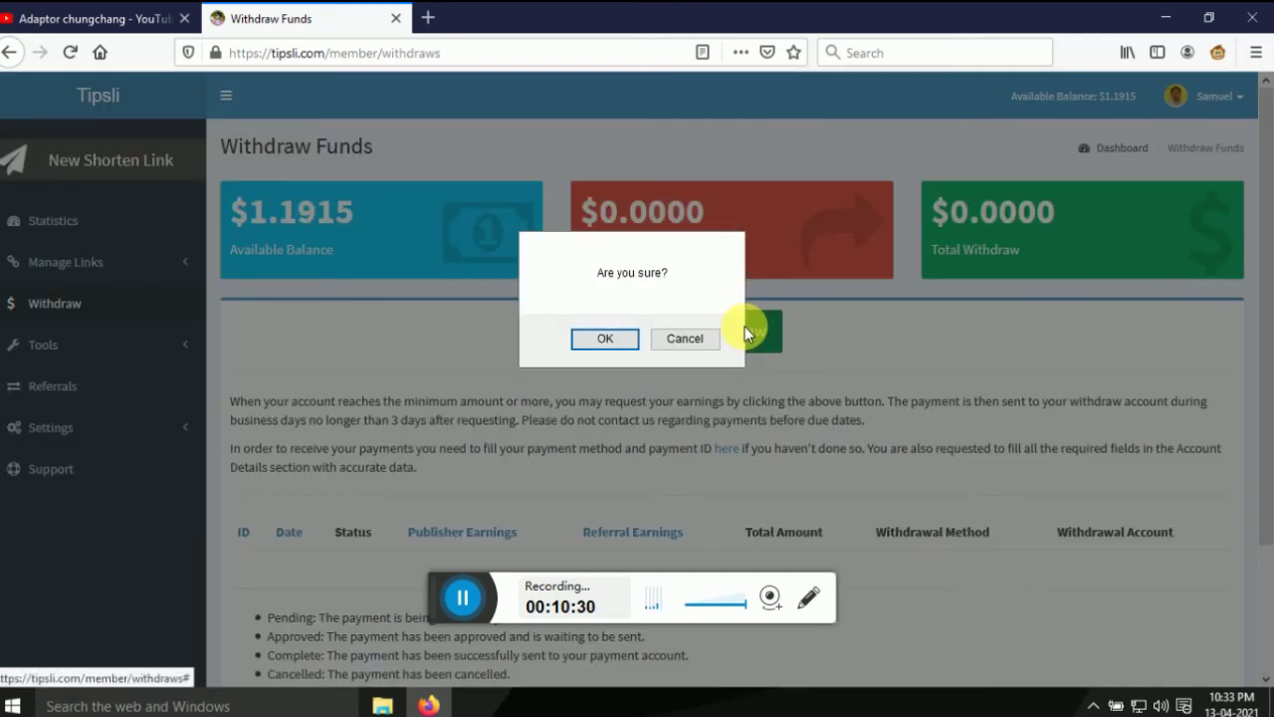
left_click(621, 340)
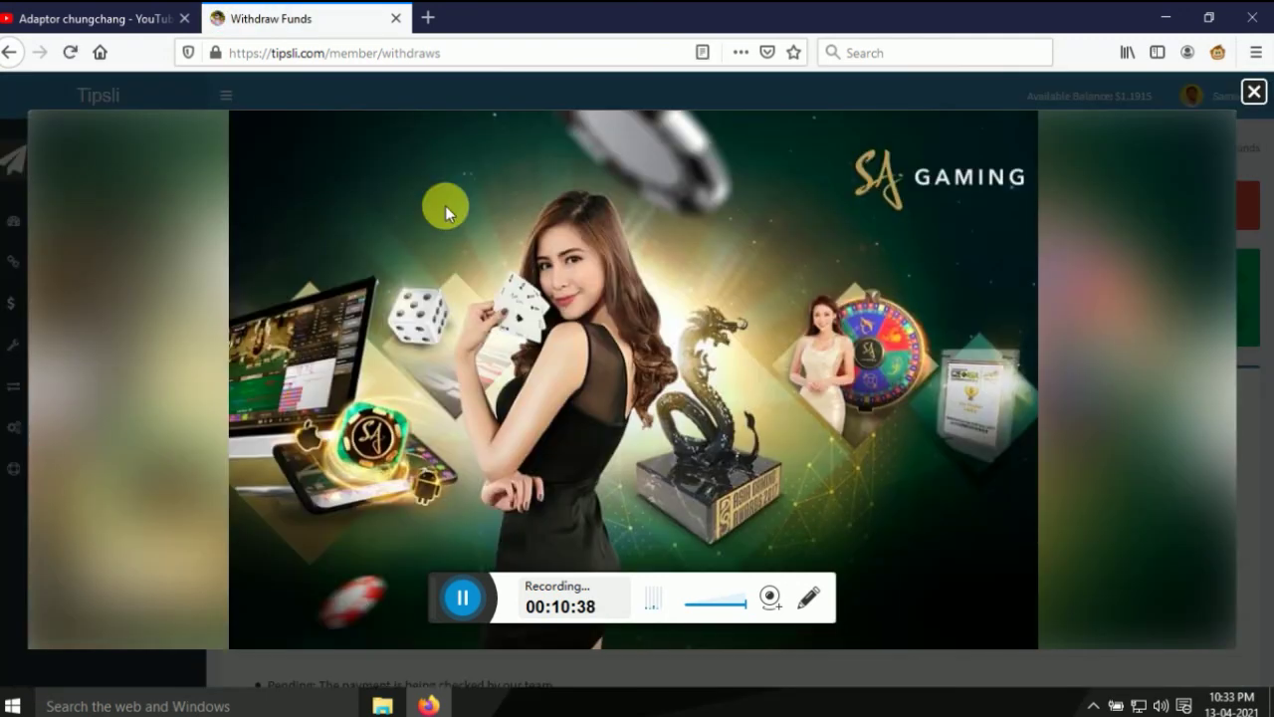
left_click(1254, 90)
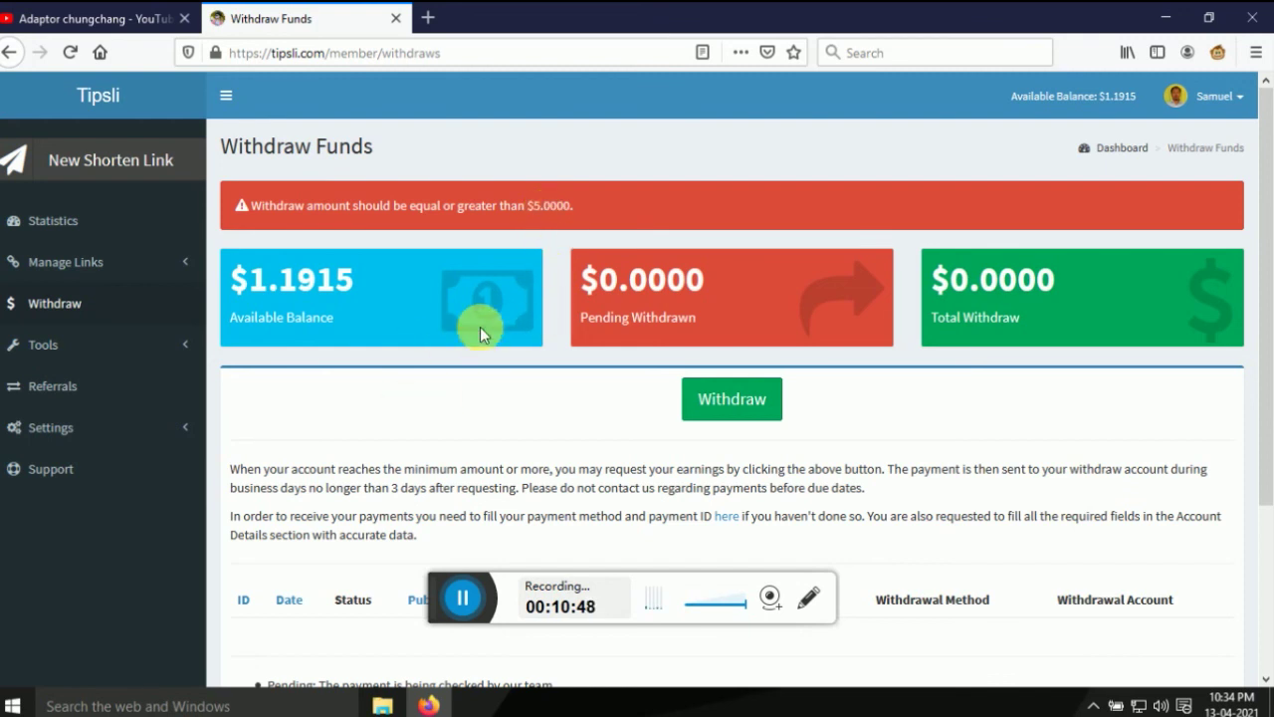
- Search Windows for "calculator" and open the Calculator app
left_click(60, 695)
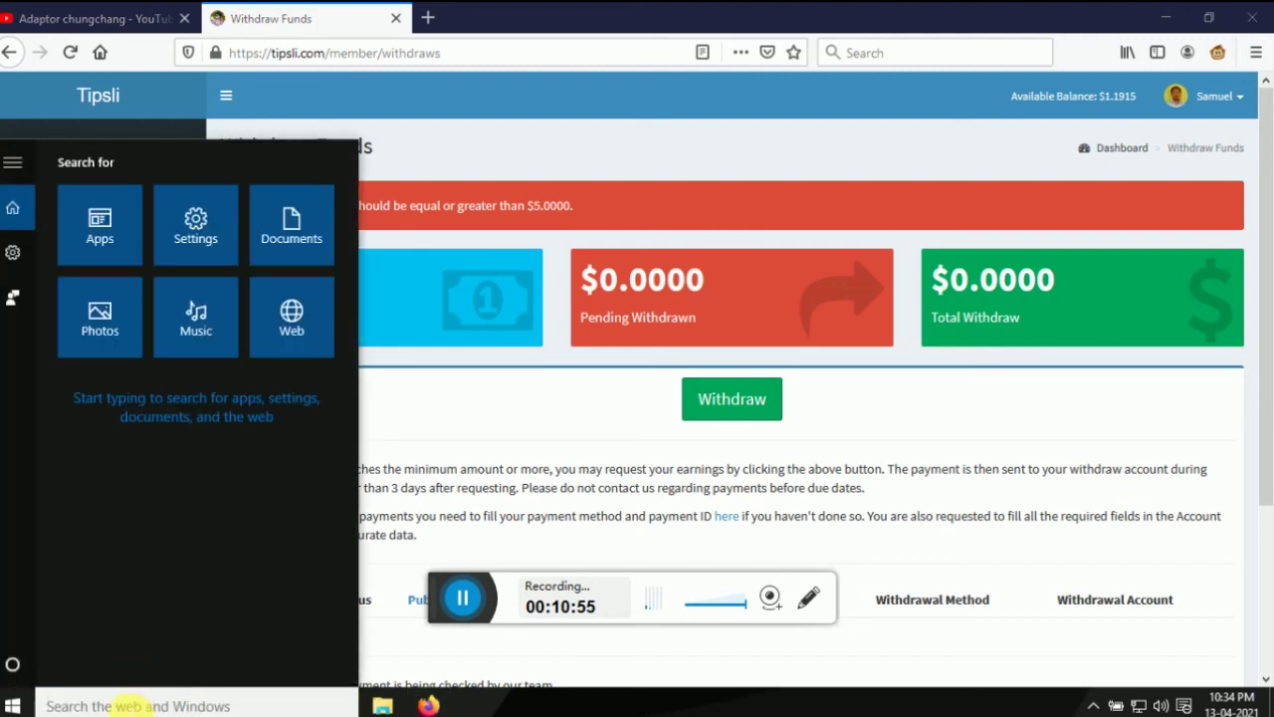
type("ca")
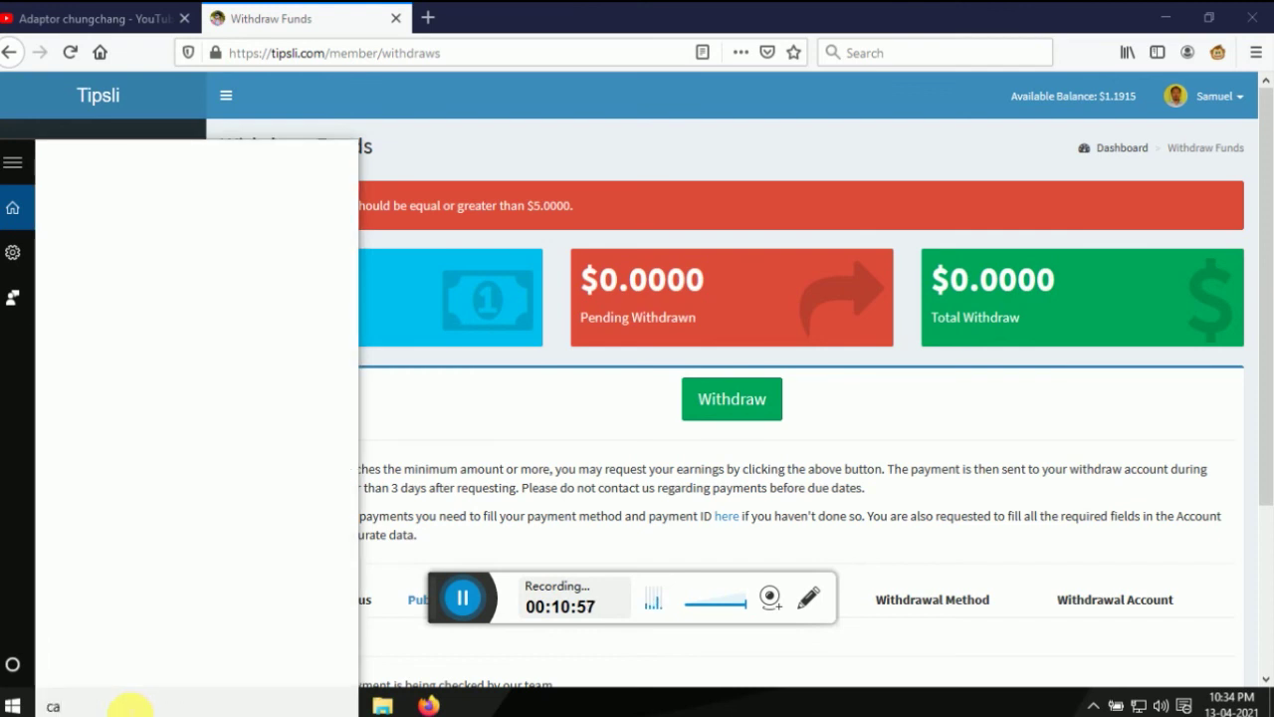
type("lcul")
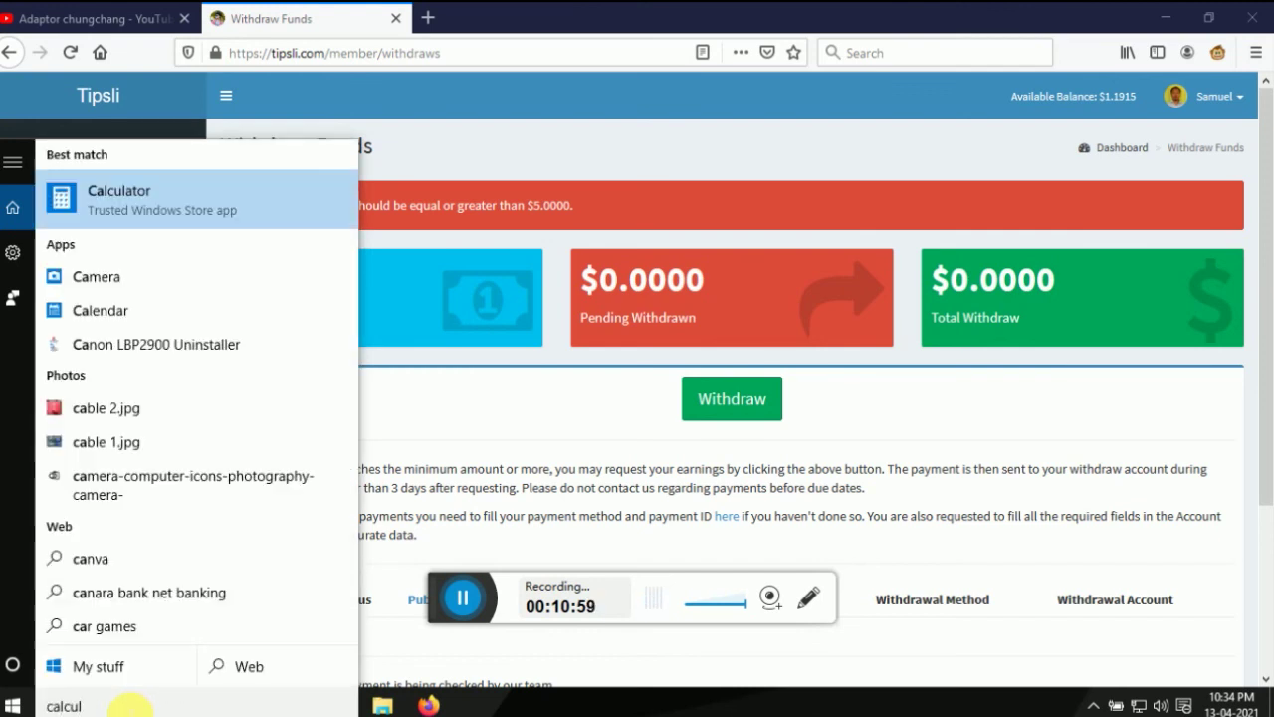
type("ator")
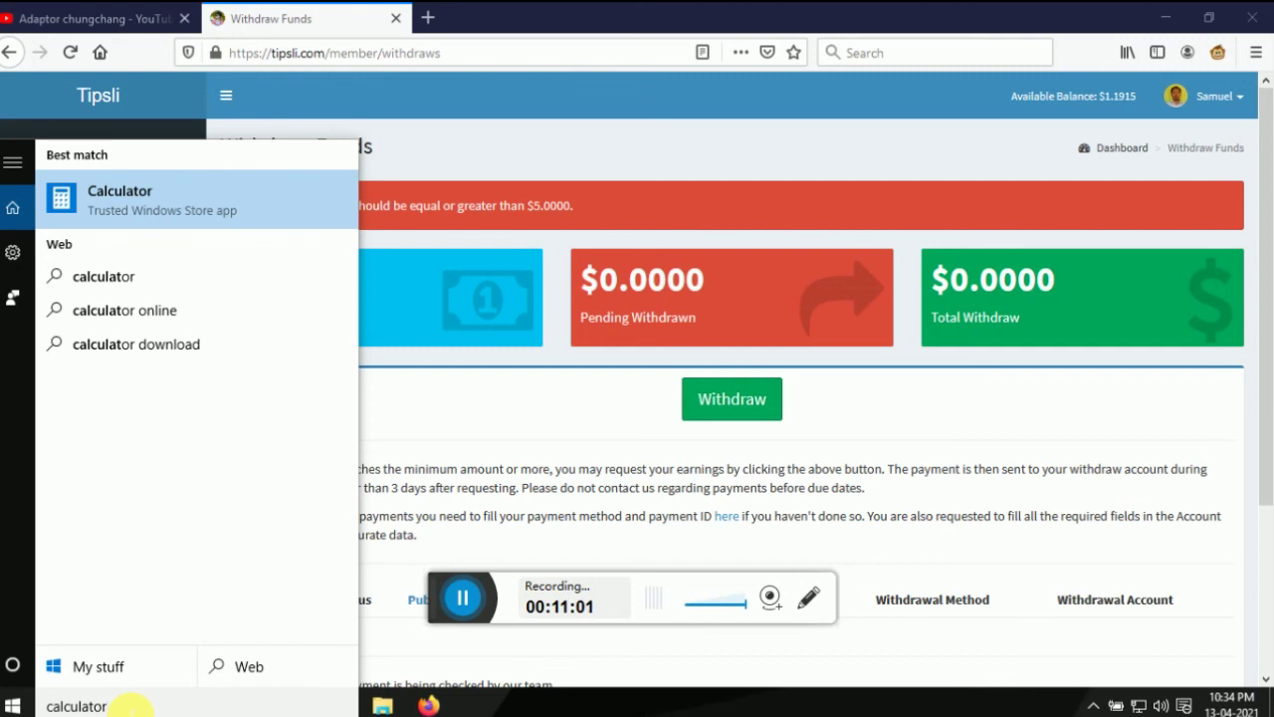
left_click(225, 219)
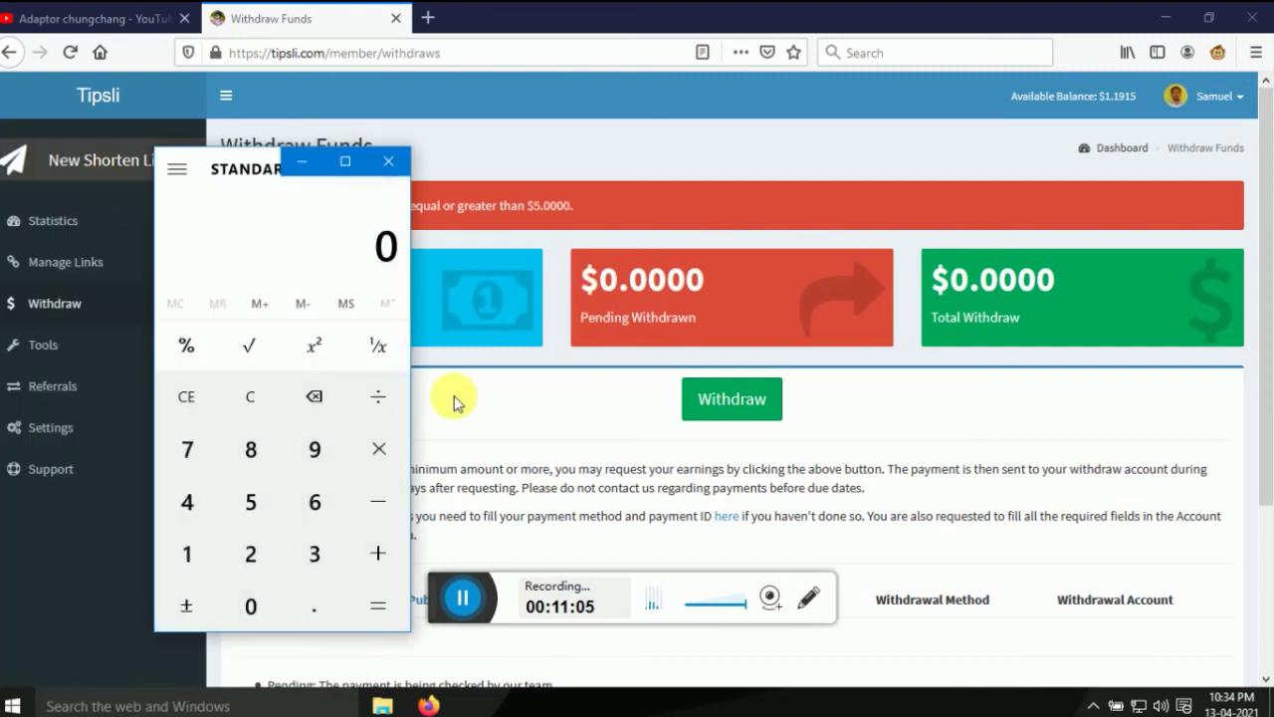
- Multiply 75 by 5 in the Calculator and close it to return to the Withdraw Funds page
left_click(208, 465)
left_click(251, 512)
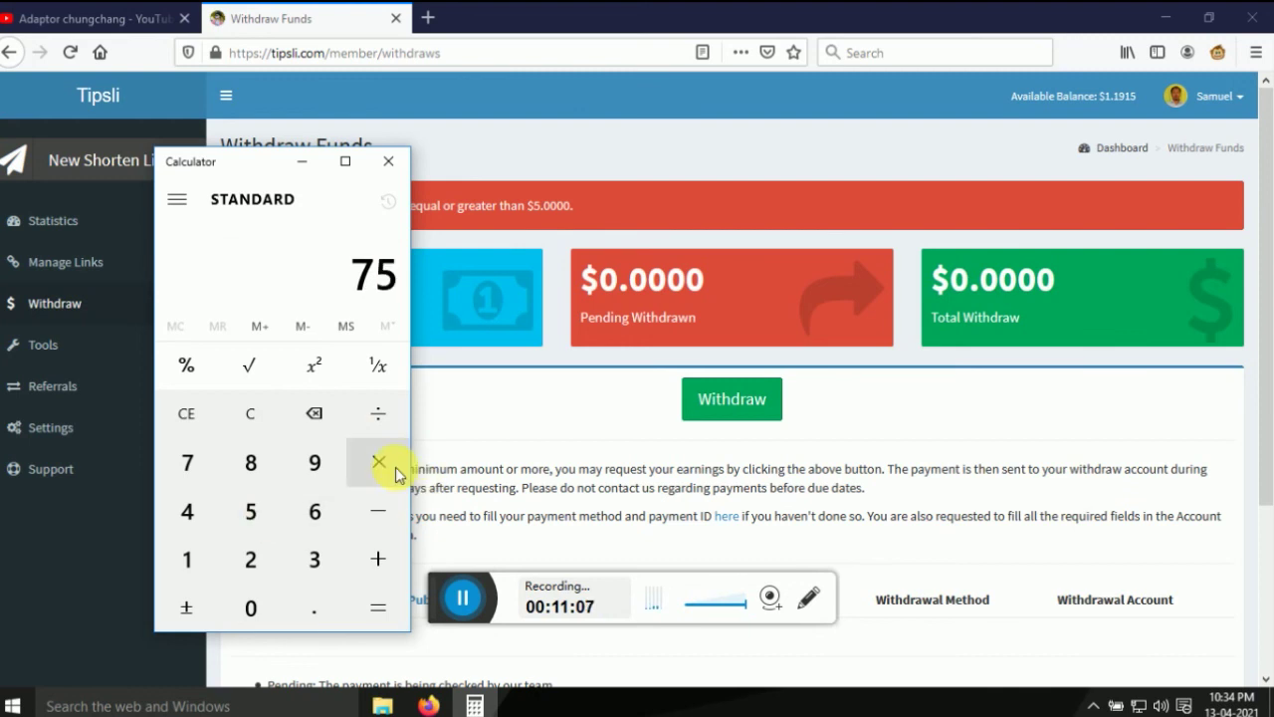
left_click(378, 462)
left_click(262, 526)
left_click(382, 609)
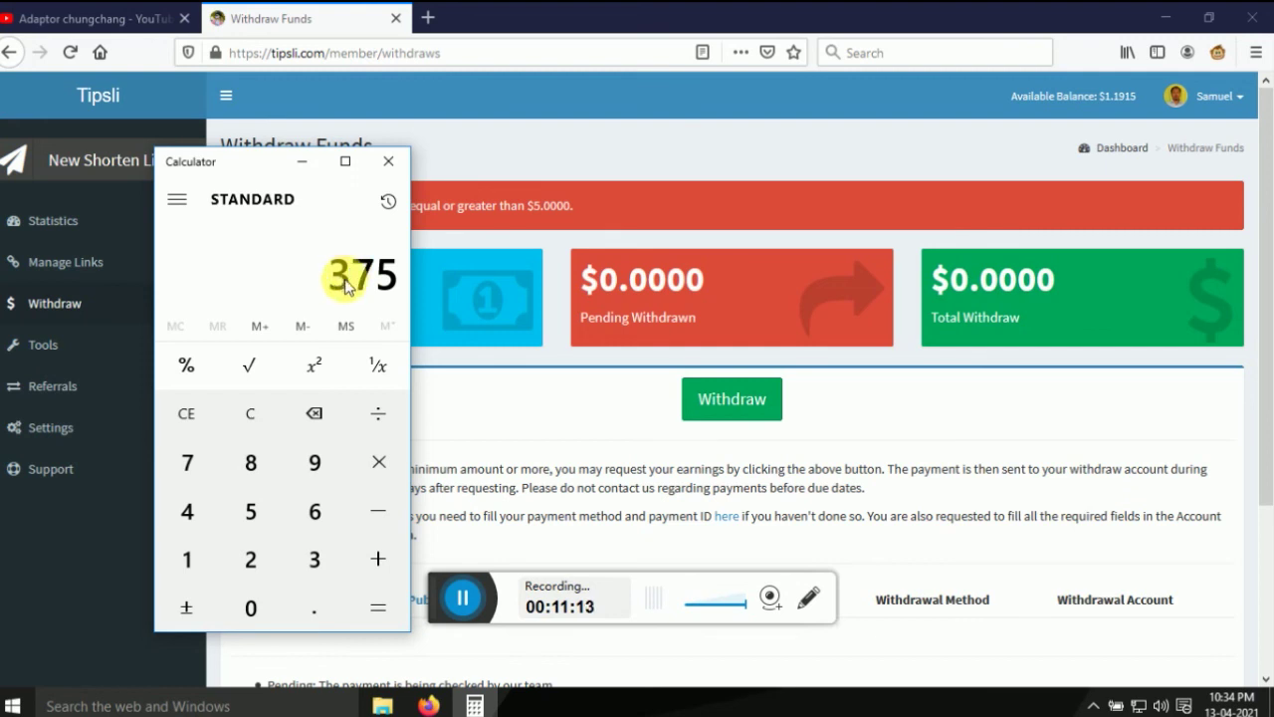
left_click(388, 160)
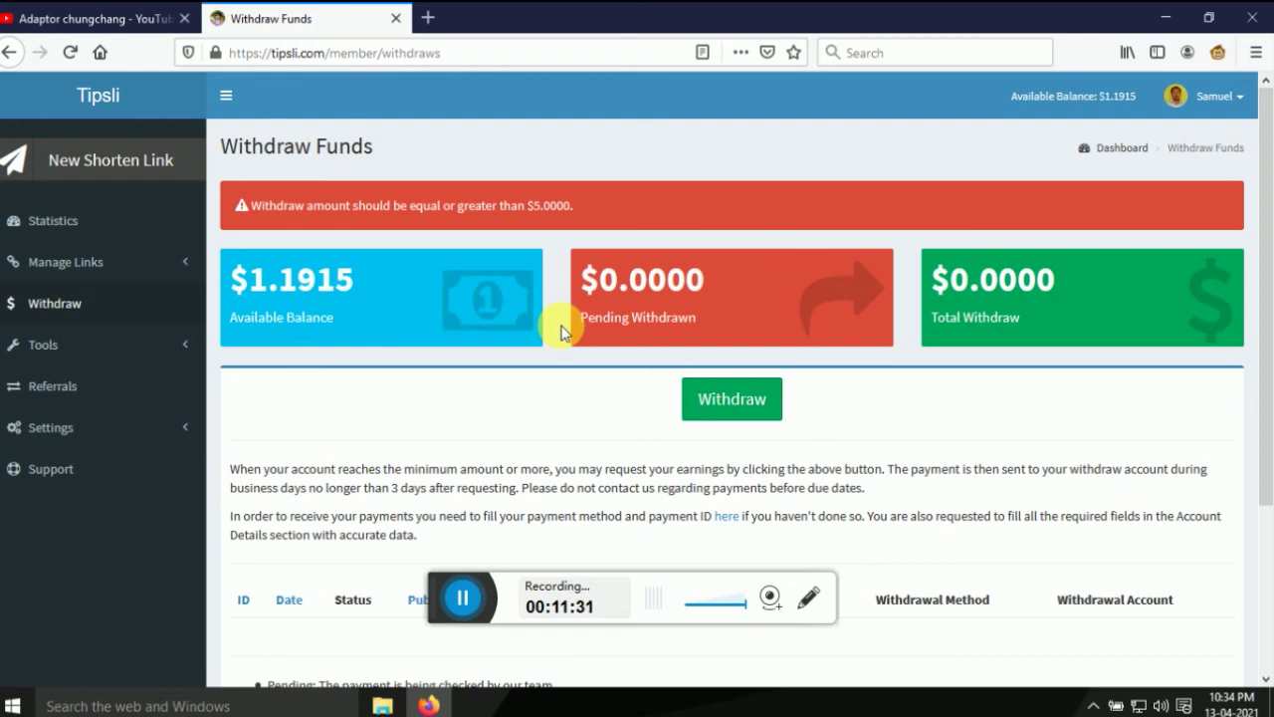
scroll(562, 333, "down", 2)
scroll(560, 331, "down", 3)
scroll(560, 331, "up", 3)
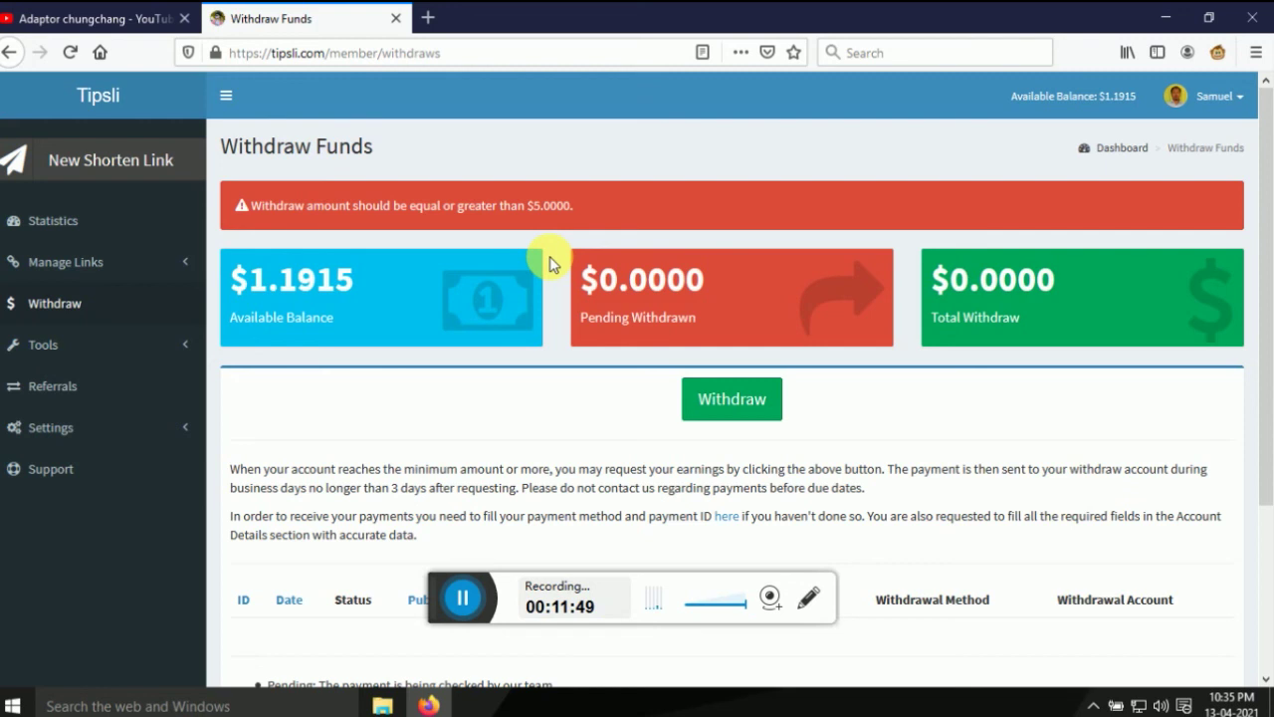
left_click(498, 288)
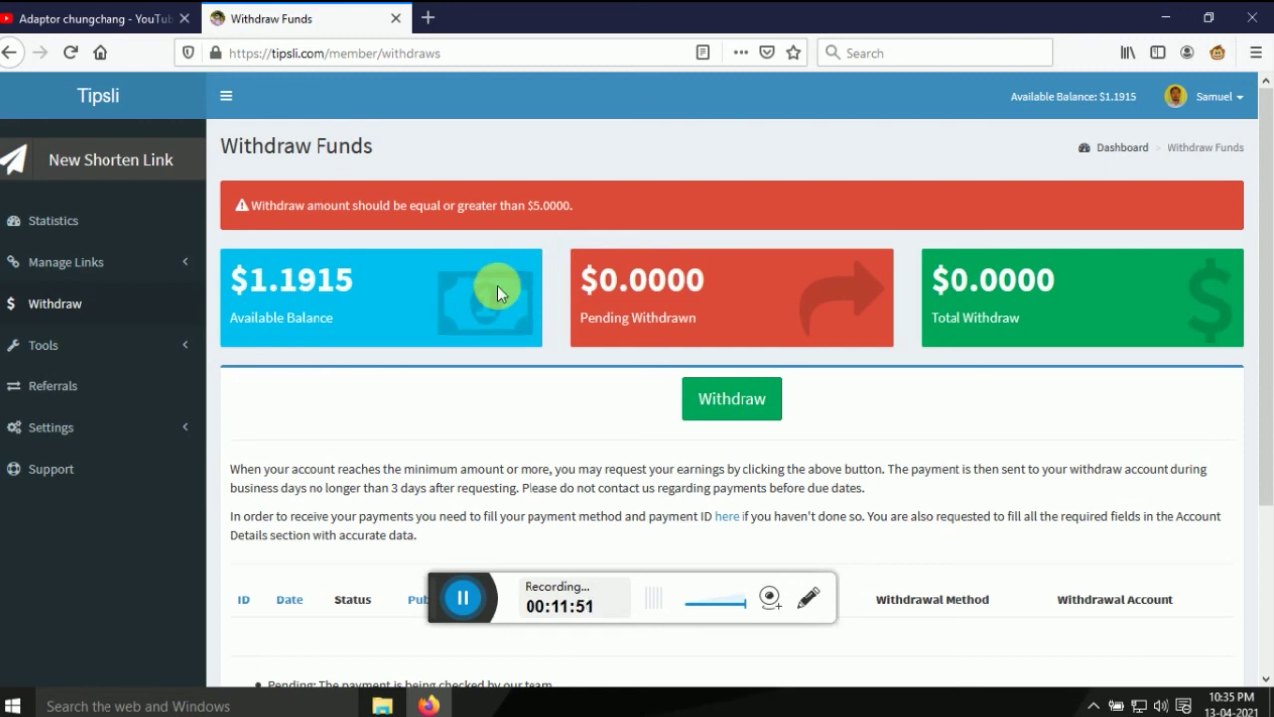